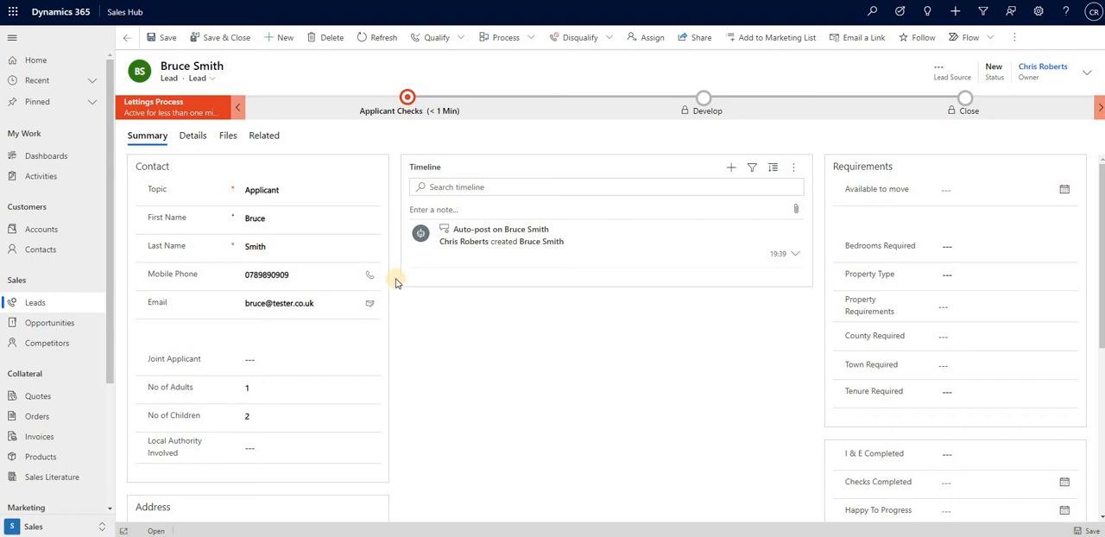
Set the lead's Local Authority Involved to Eastleigh BC.
left_click(288, 225)
left_click(291, 447)
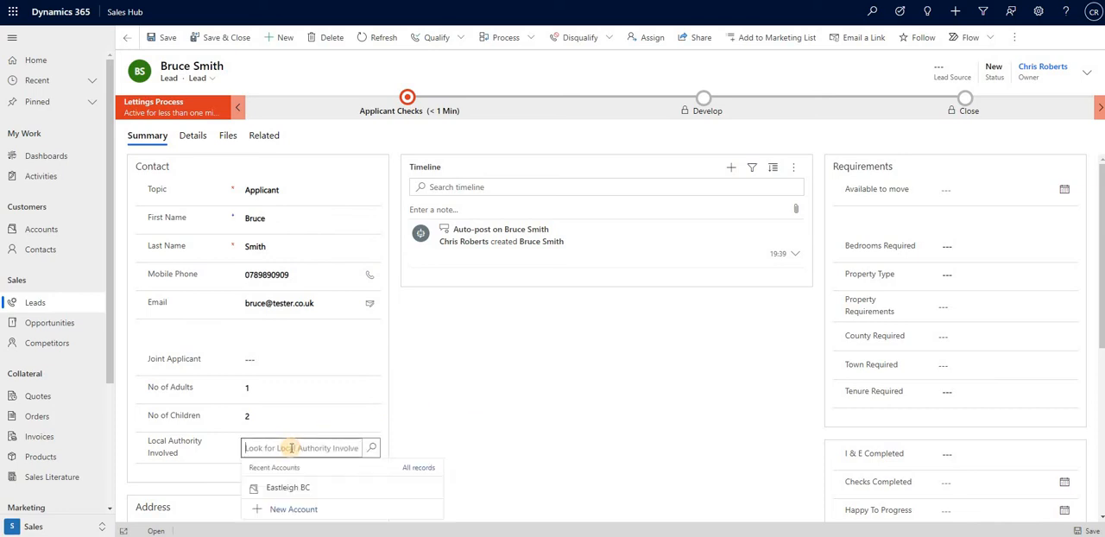
left_click(286, 489)
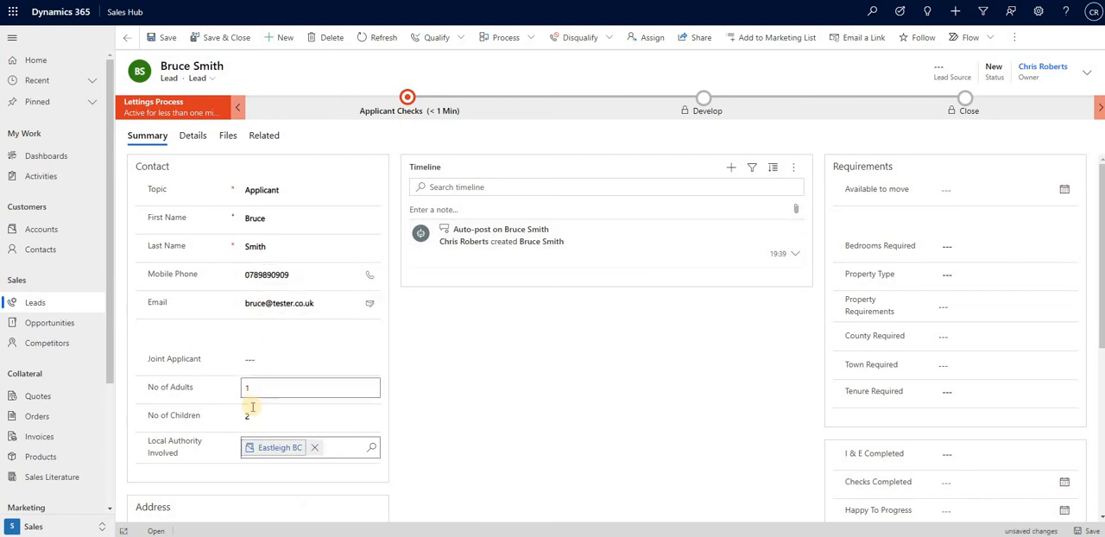
Fill in the lead's street address from the suggested saved entry and correct the house number.
scroll(267, 424, "down", 2)
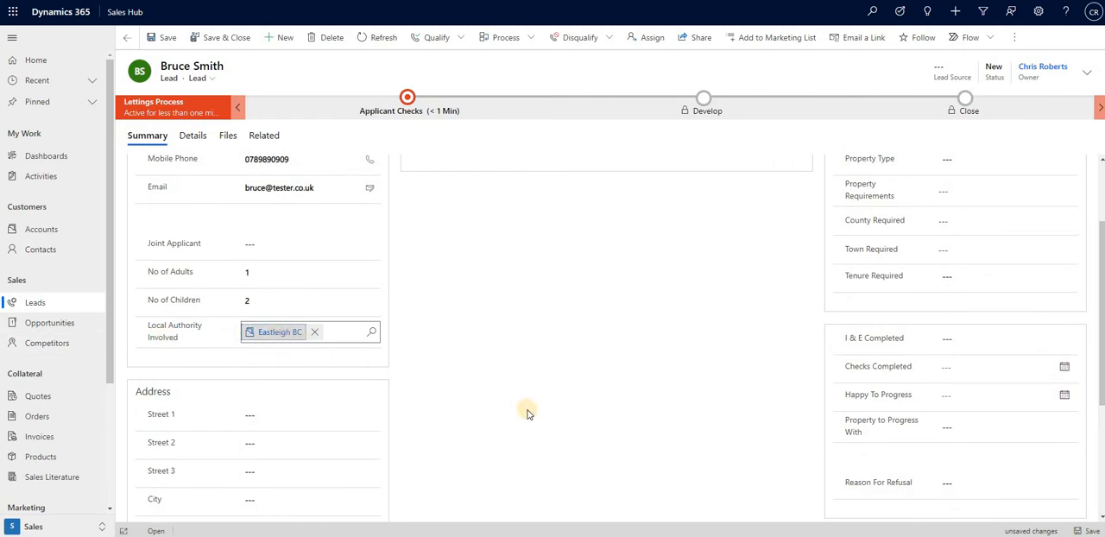
left_click(300, 416)
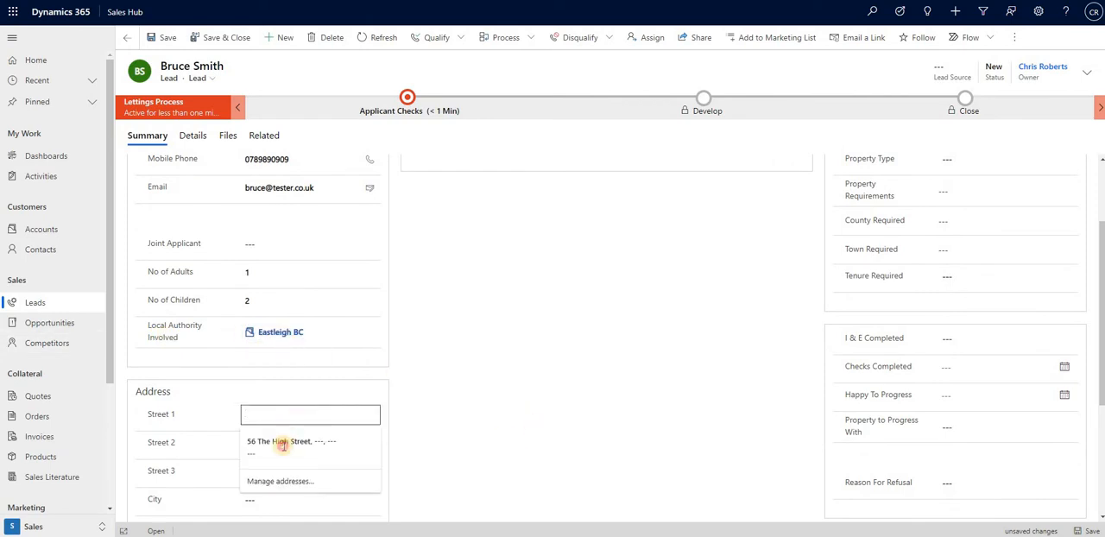
left_click(285, 441)
scroll(251, 345, "down", 1)
left_click(248, 358)
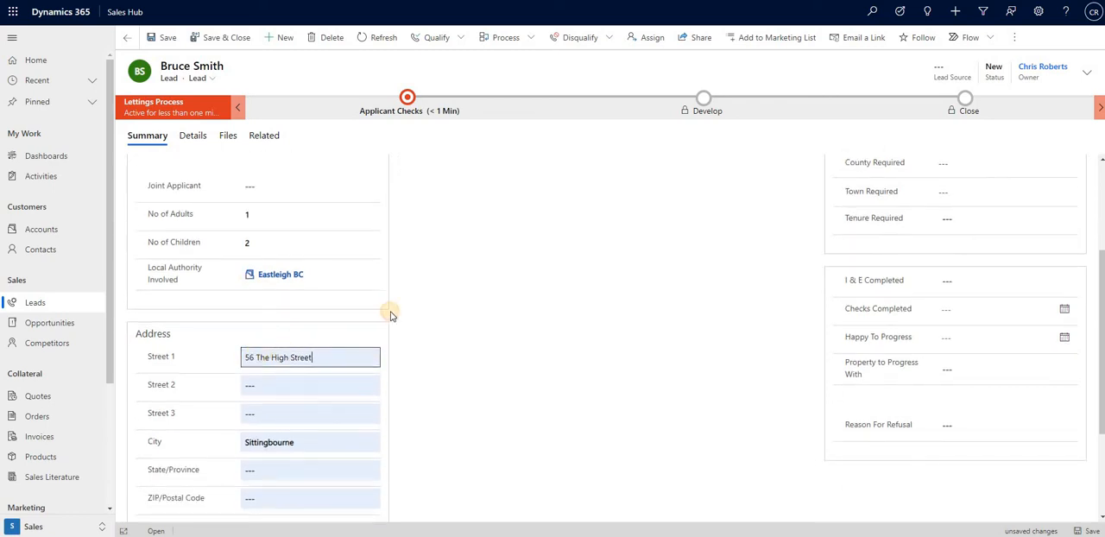
key("Delete")
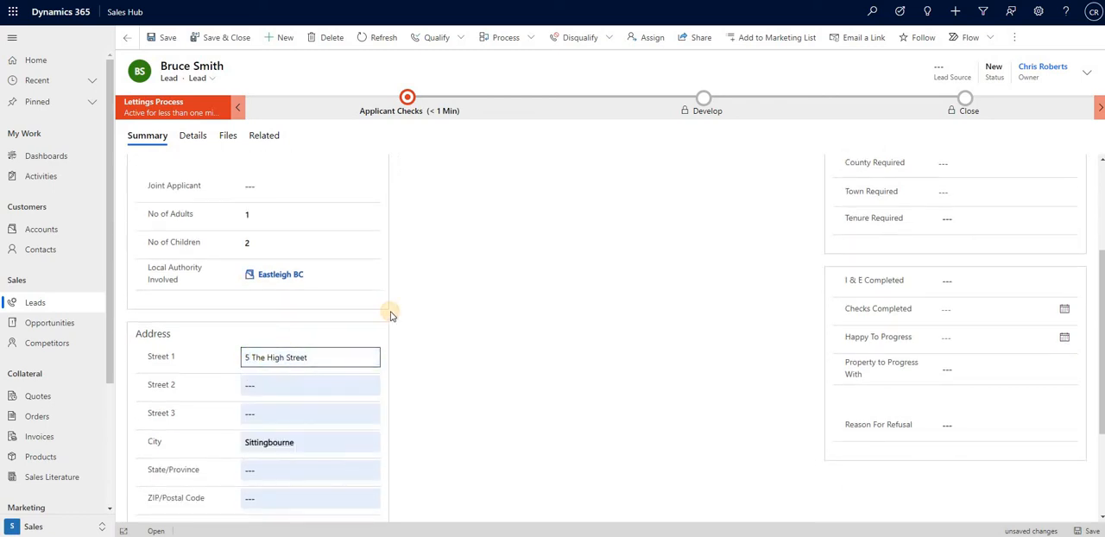
type("0")
Enter the lead's postal code, set the country/region to UK, and save the lead.
scroll(314, 466, "down", 2)
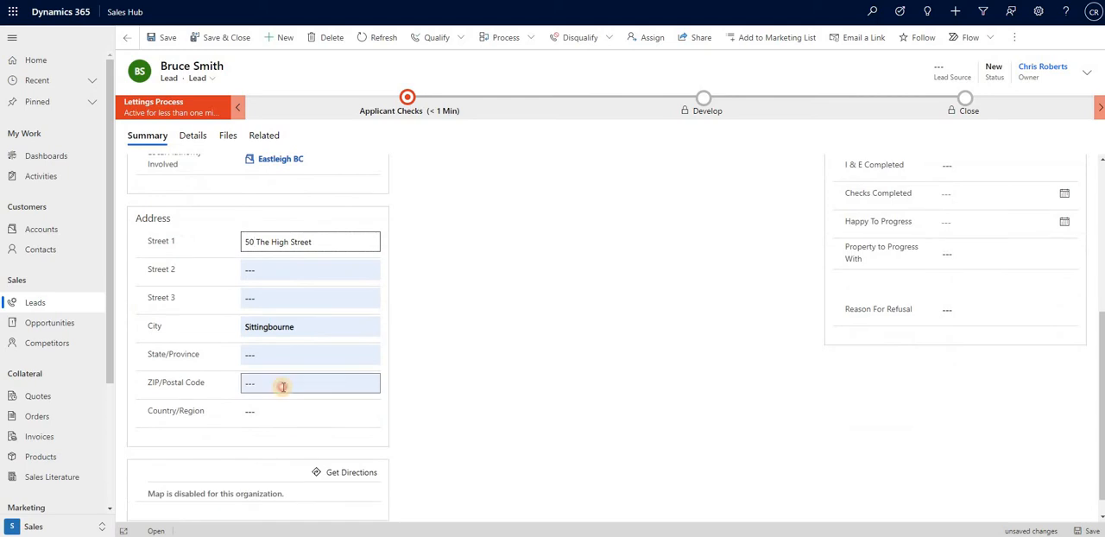
left_click(283, 387)
type("ME9 0PL")
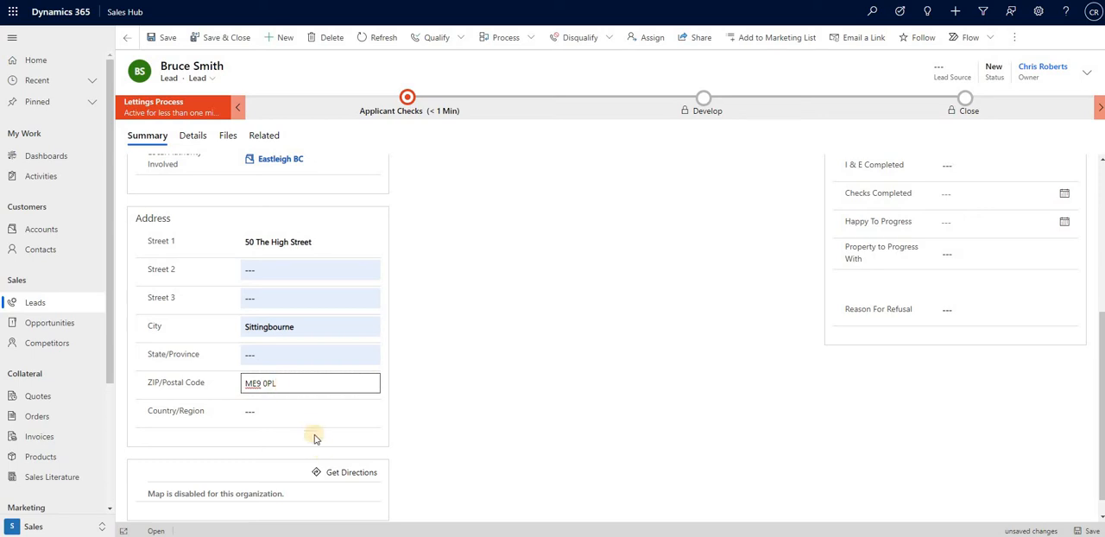
left_click(309, 415)
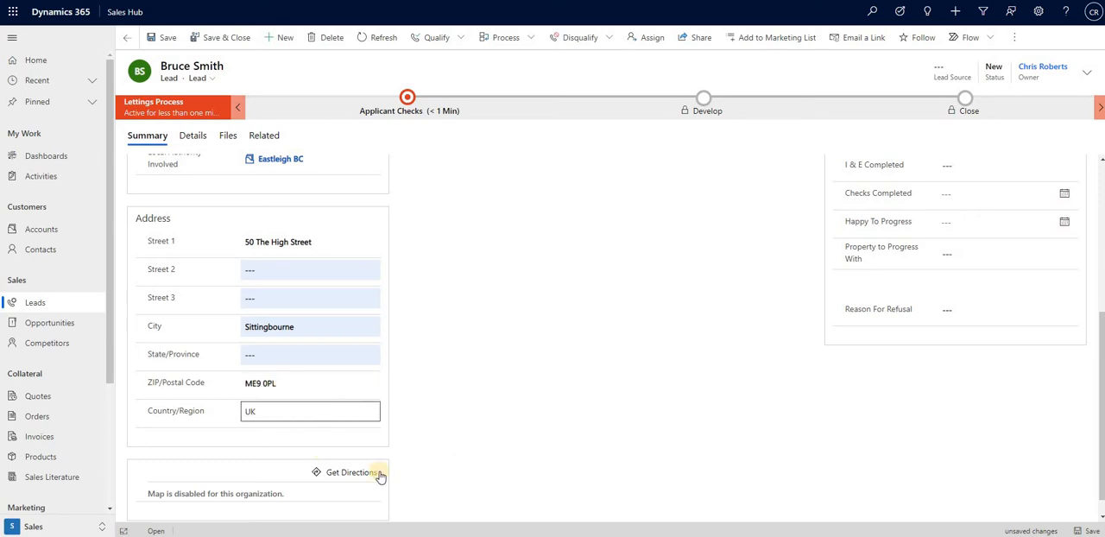
scroll(443, 429, "up", 4)
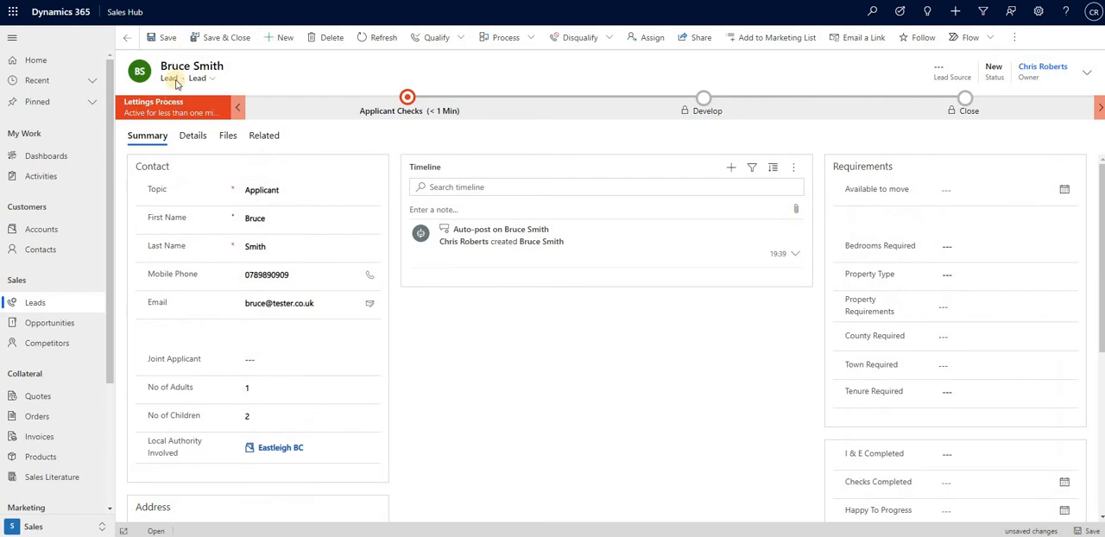
left_click(164, 37)
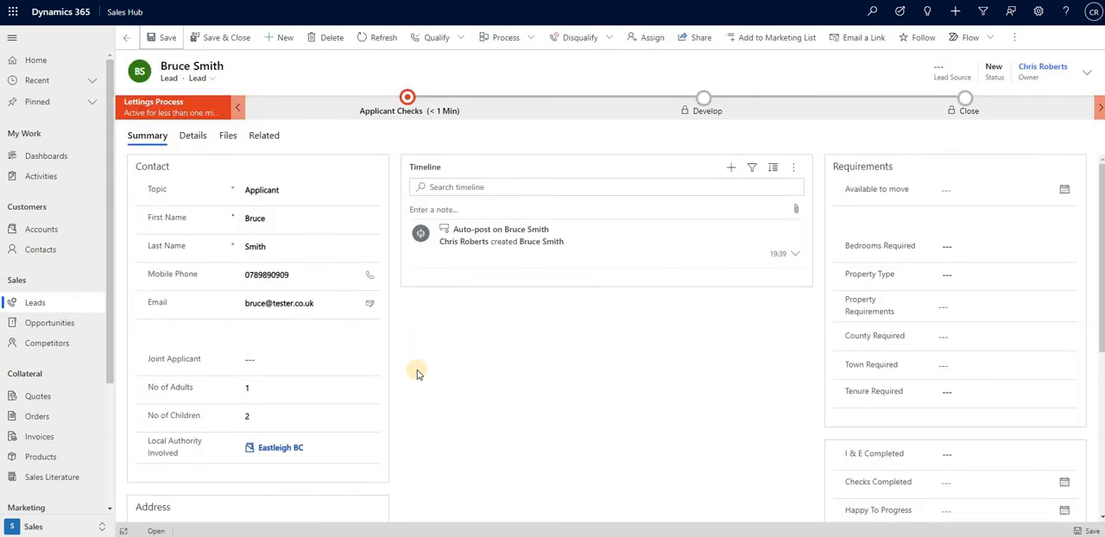
In the requirements, set Bedrooms Required to 2 and Property Type to House - Terrace.
scroll(417, 371, "down", 1)
scroll(610, 437, "up", 1)
left_click(999, 246)
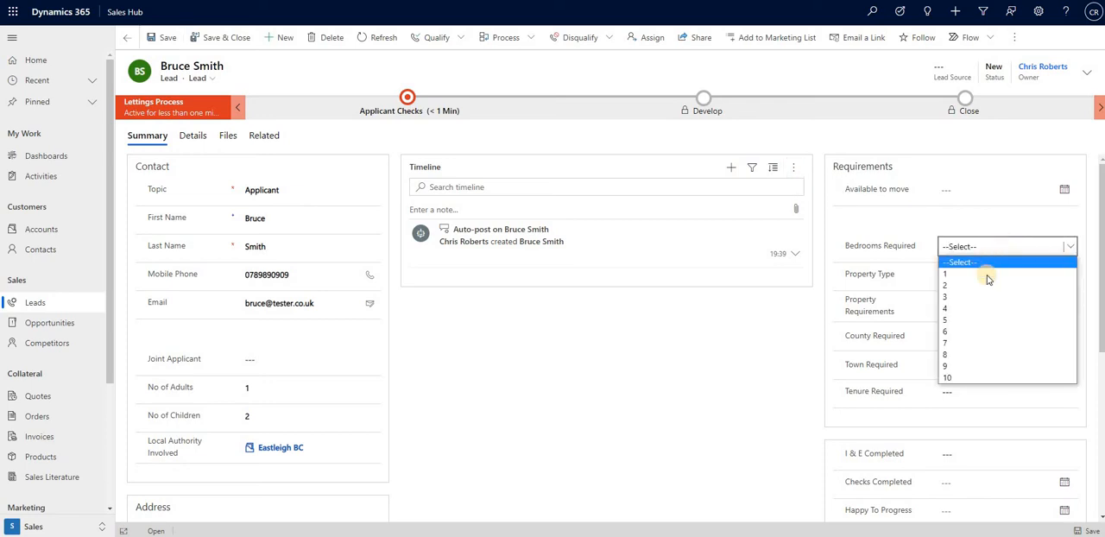
left_click(987, 284)
left_click(987, 276)
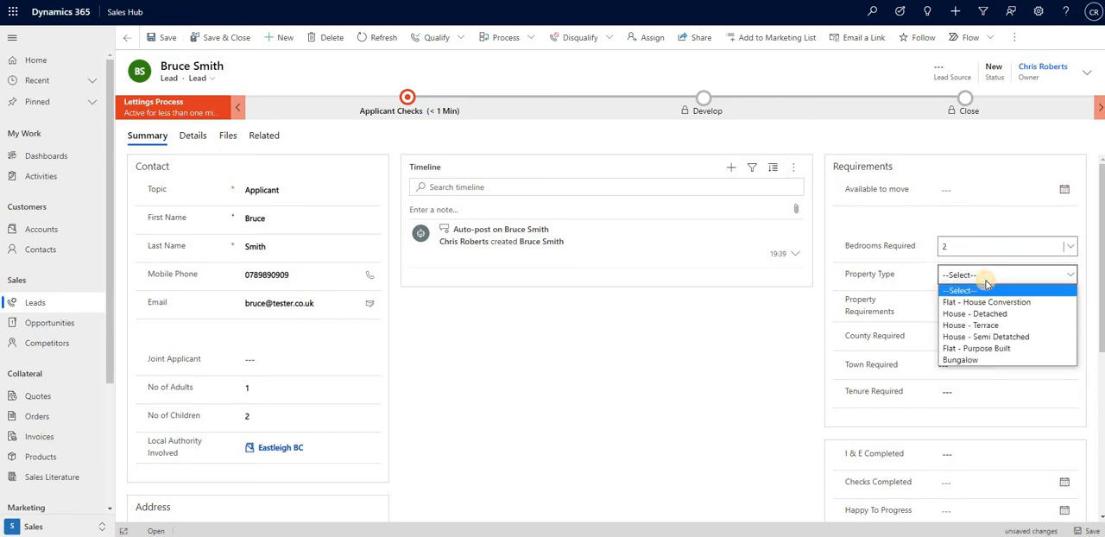
left_click(1021, 326)
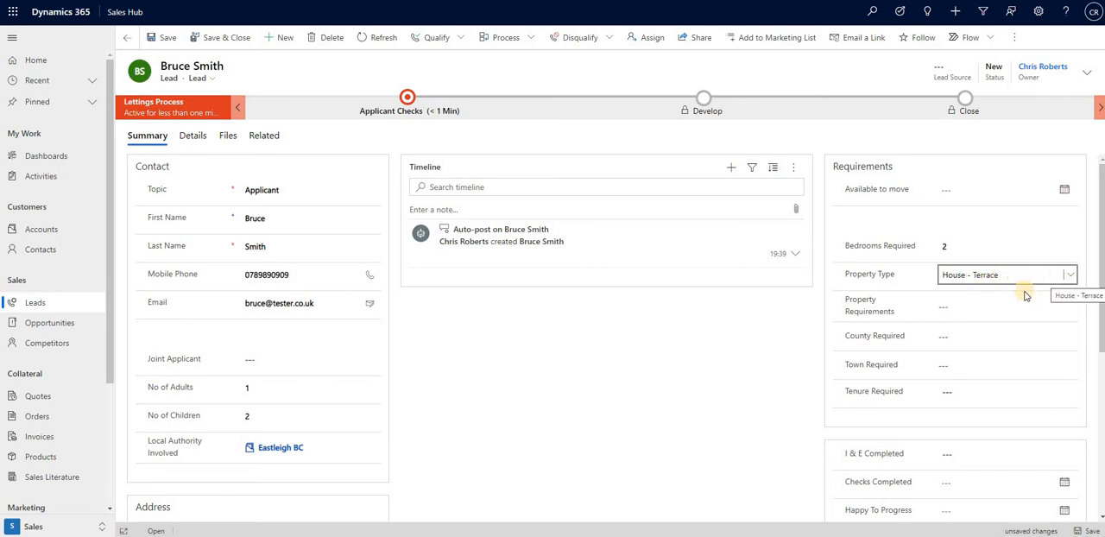
Add Slope to back door as the lead's property requirement.
left_click(984, 306)
left_click(1071, 309)
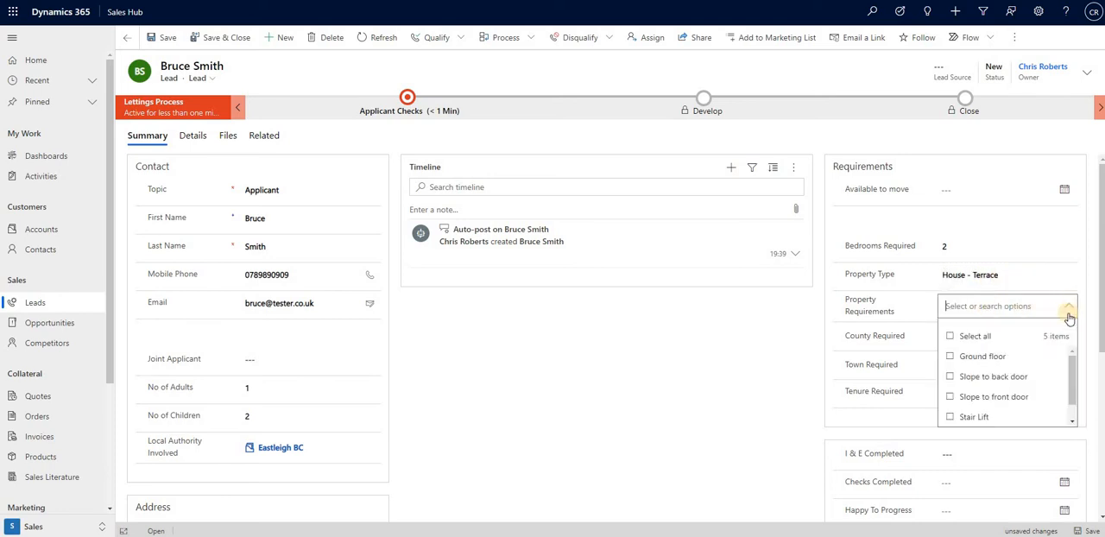
left_click(950, 378)
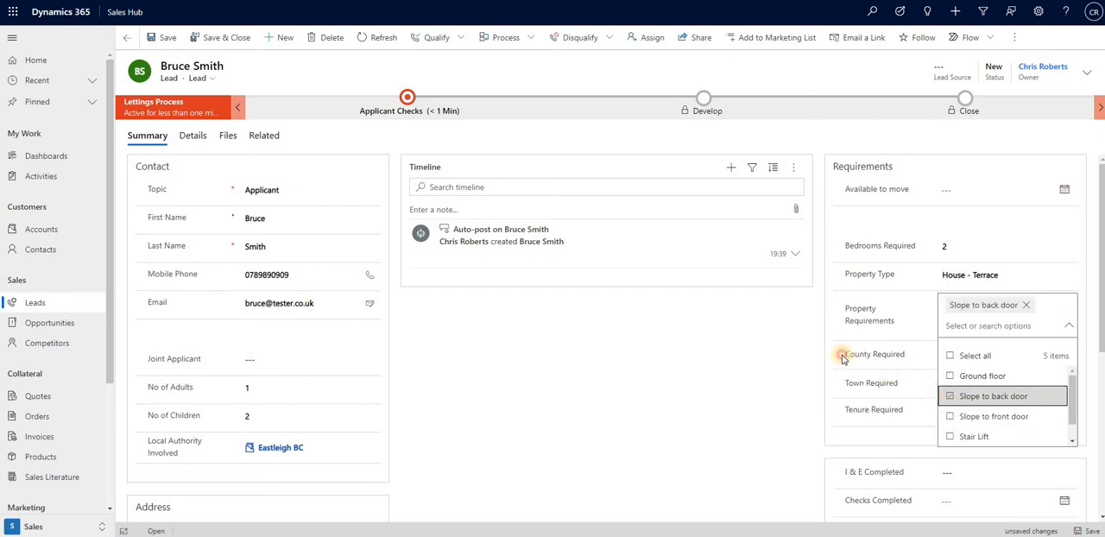
left_click(843, 358)
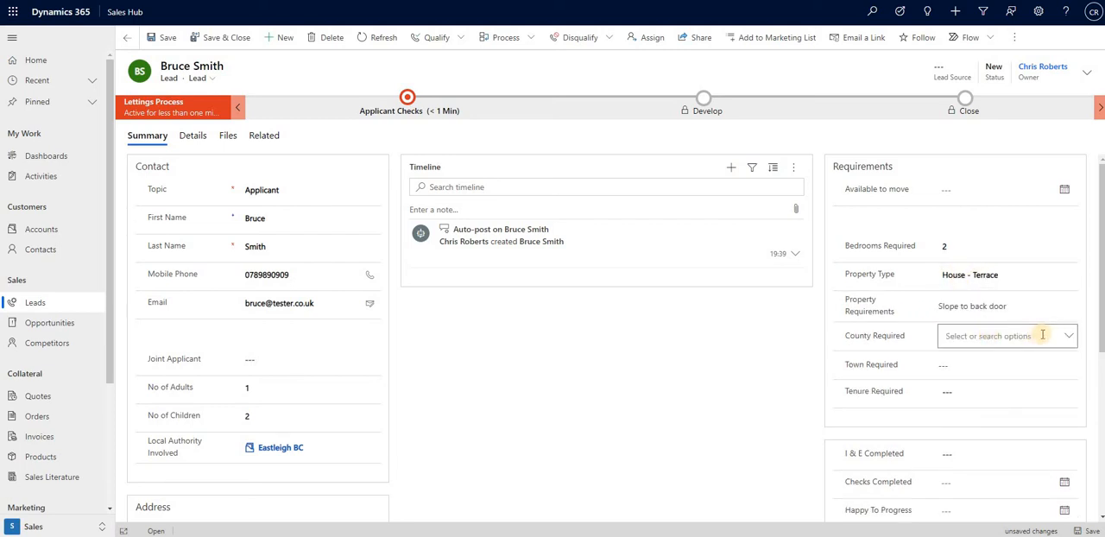
Choose Hampshire and Kent as the counties required.
left_click(1070, 336)
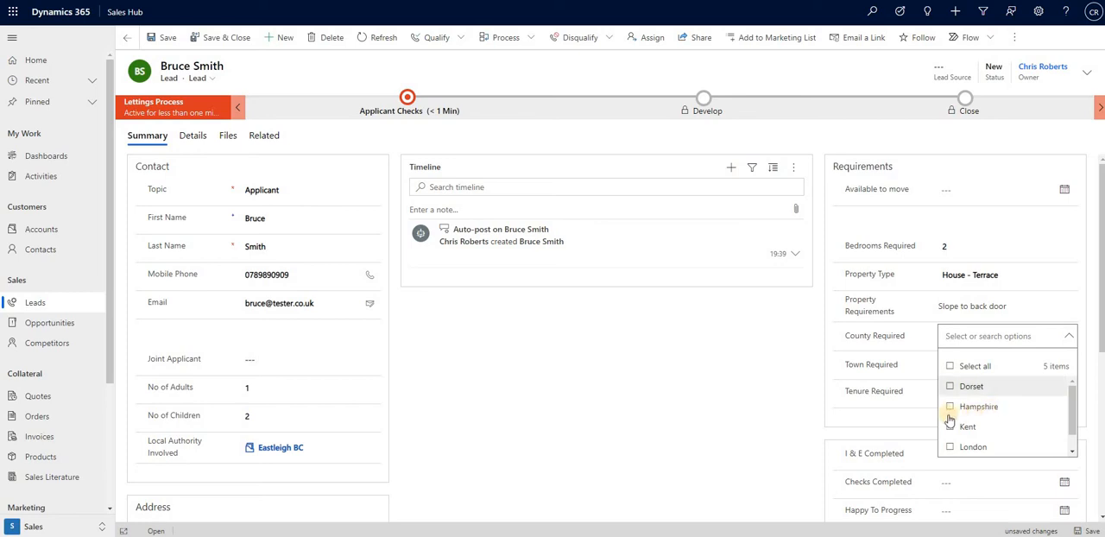
left_click(952, 409)
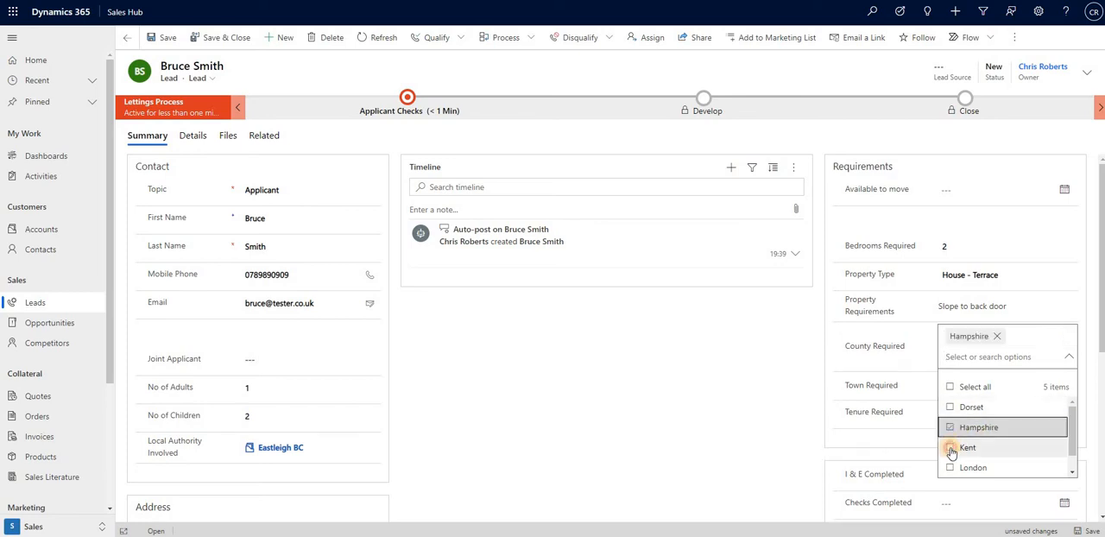
left_click(949, 447)
left_click(808, 393)
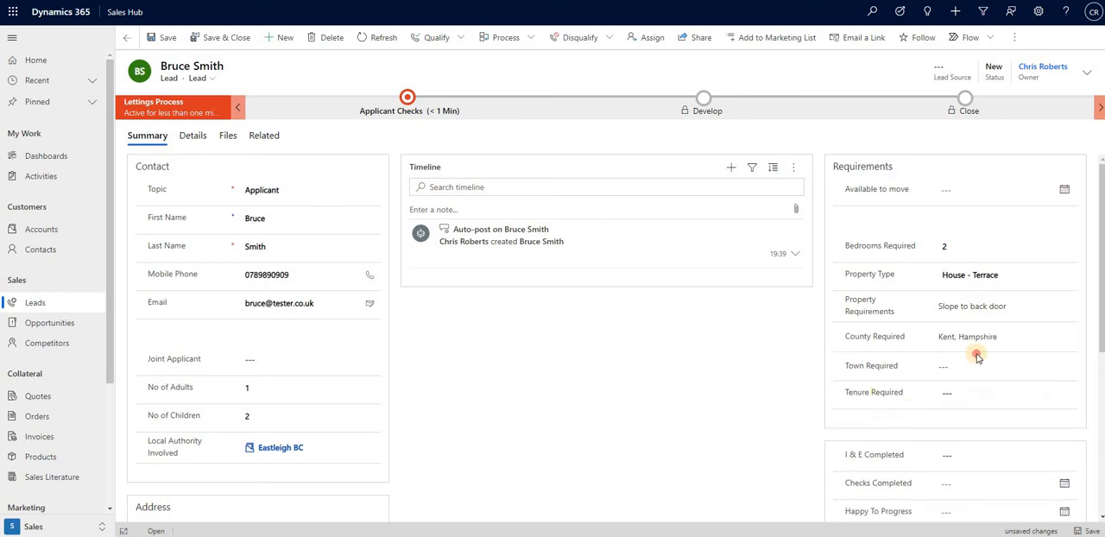
Choose Sheerness and Eastleigh as the towns required.
left_click(1070, 367)
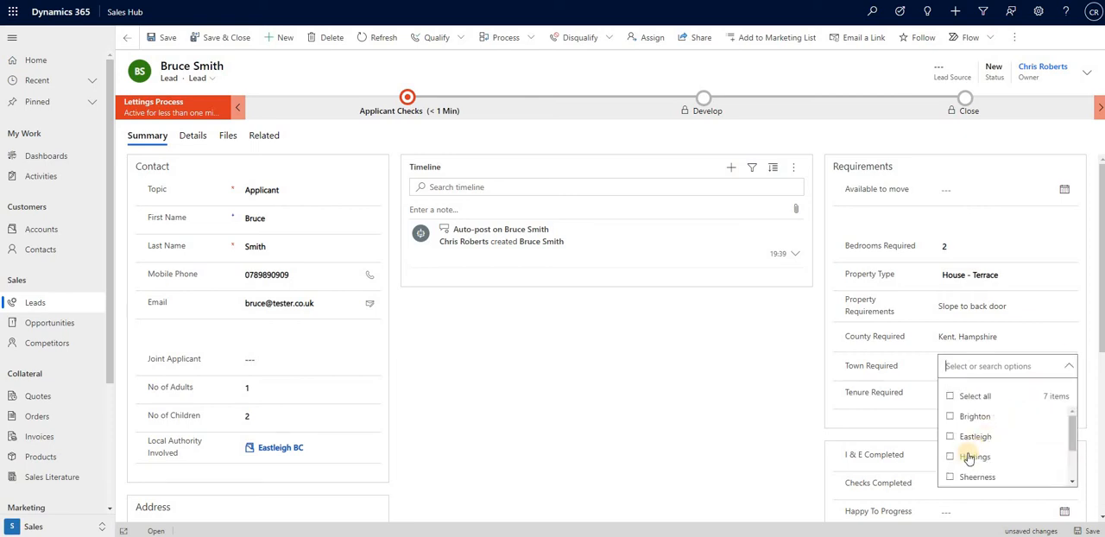
left_click(950, 481)
left_click(949, 458)
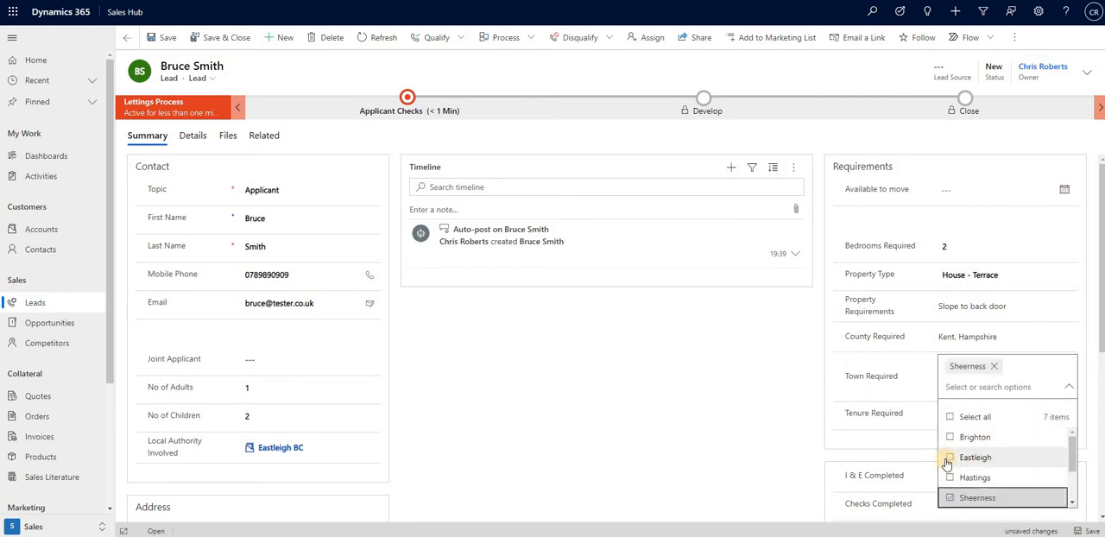
left_click(872, 443)
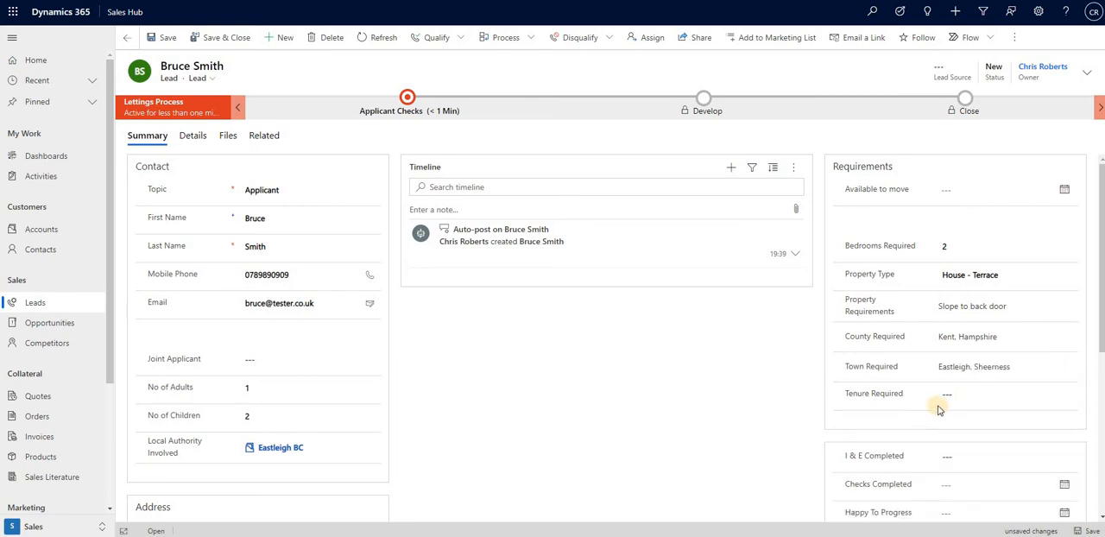
Set Tenure Required to Assured Shorthold and save the lead.
left_click(970, 393)
left_click(988, 433)
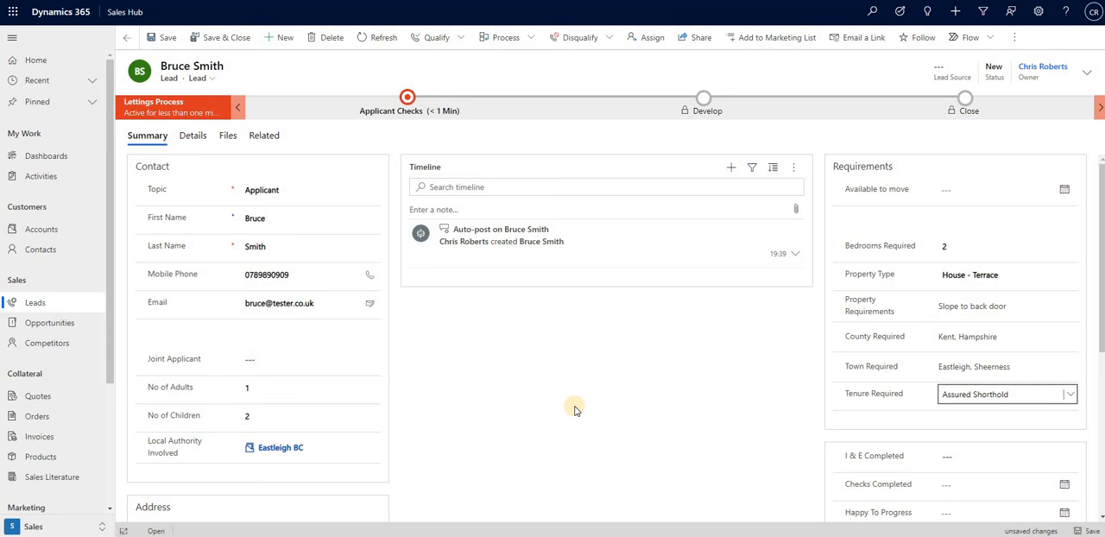
left_click(164, 37)
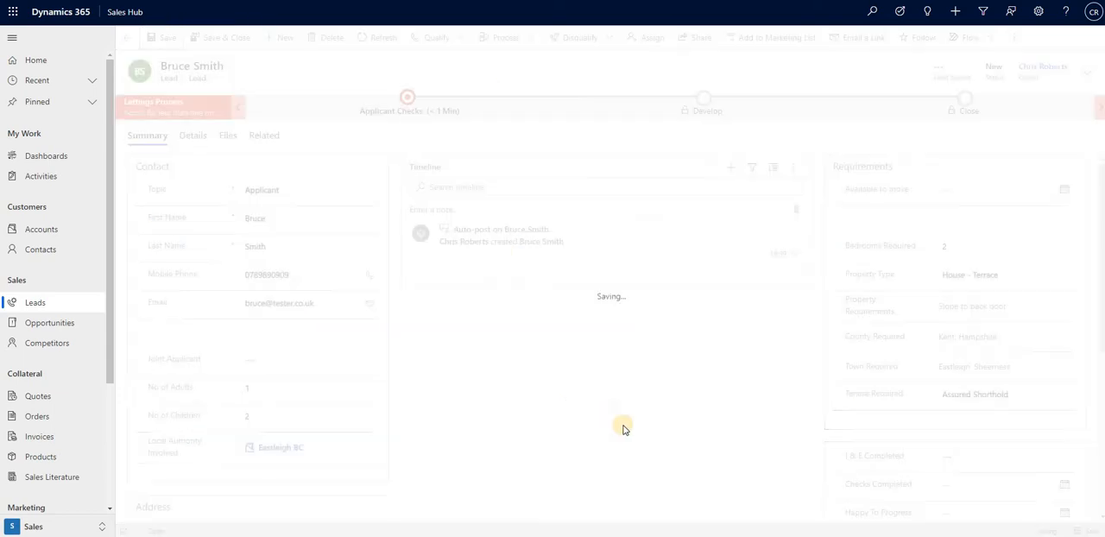
Create an appointment from the lead's timeline with the subject 1st Viewing and look up its property.
scroll(620, 410, "down", 3)
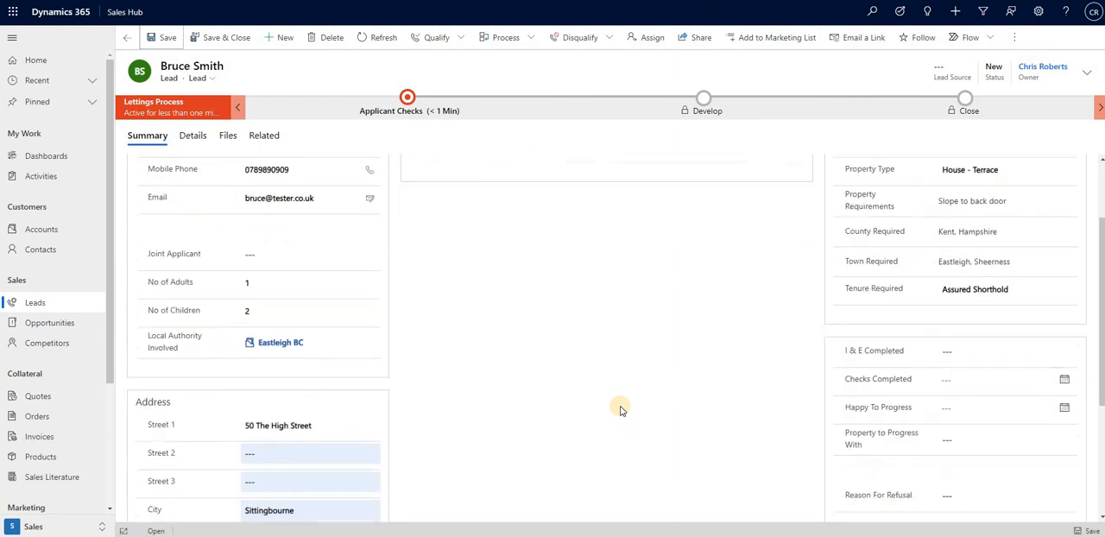
scroll(619, 407, "up", 3)
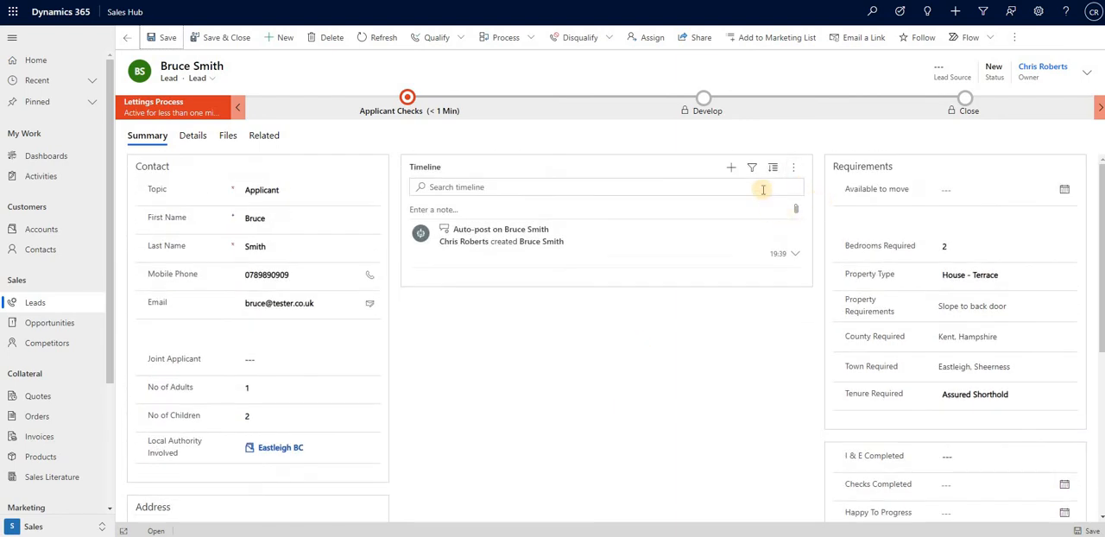
left_click(732, 167)
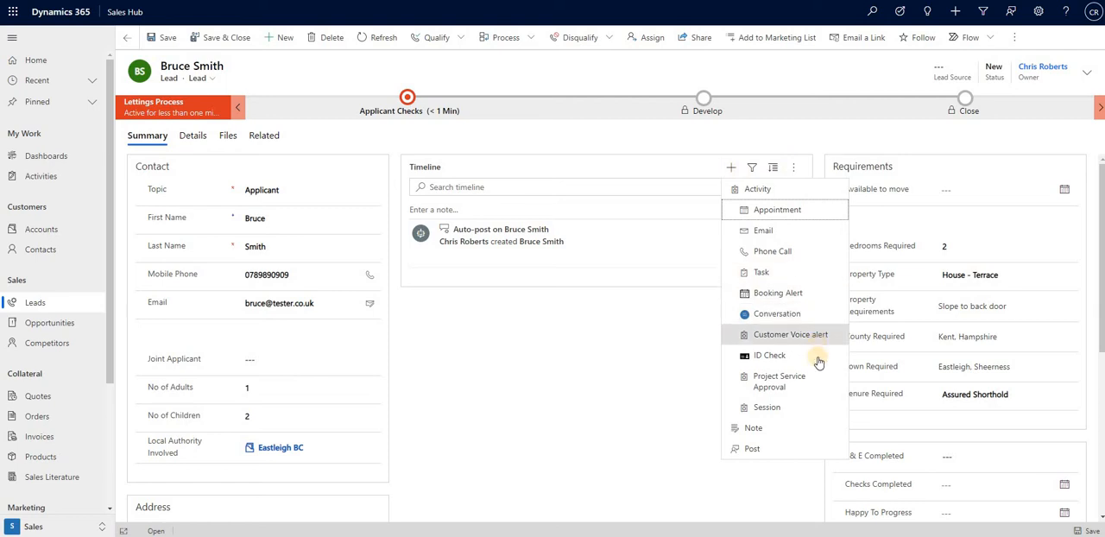
left_click(781, 210)
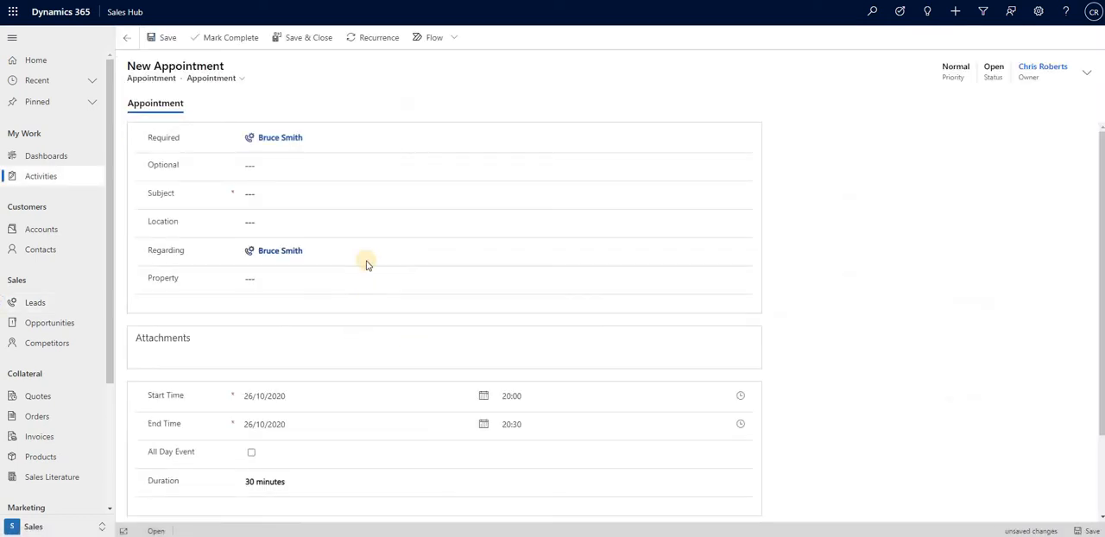
left_click(306, 188)
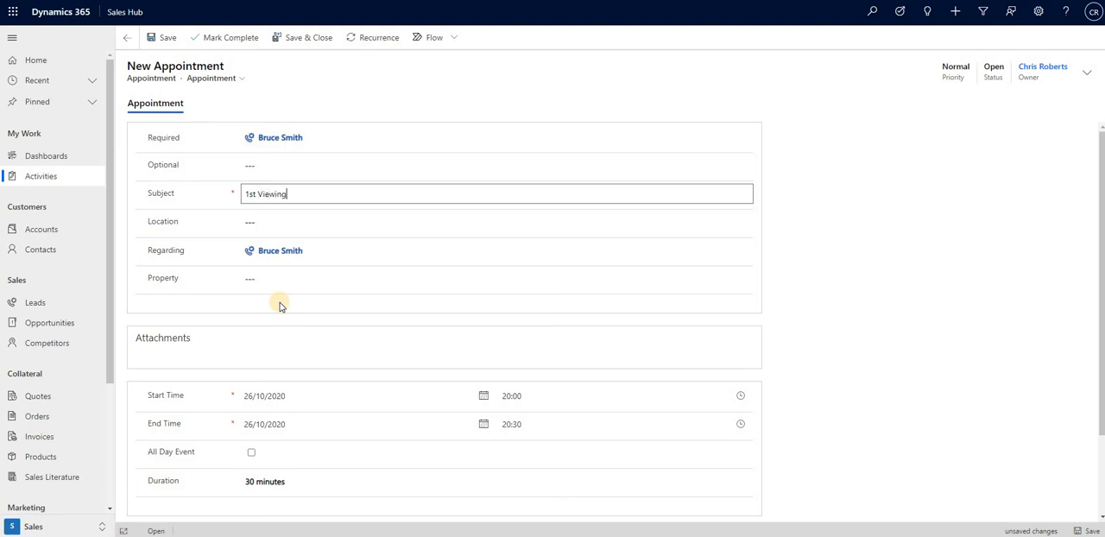
left_click(365, 278)
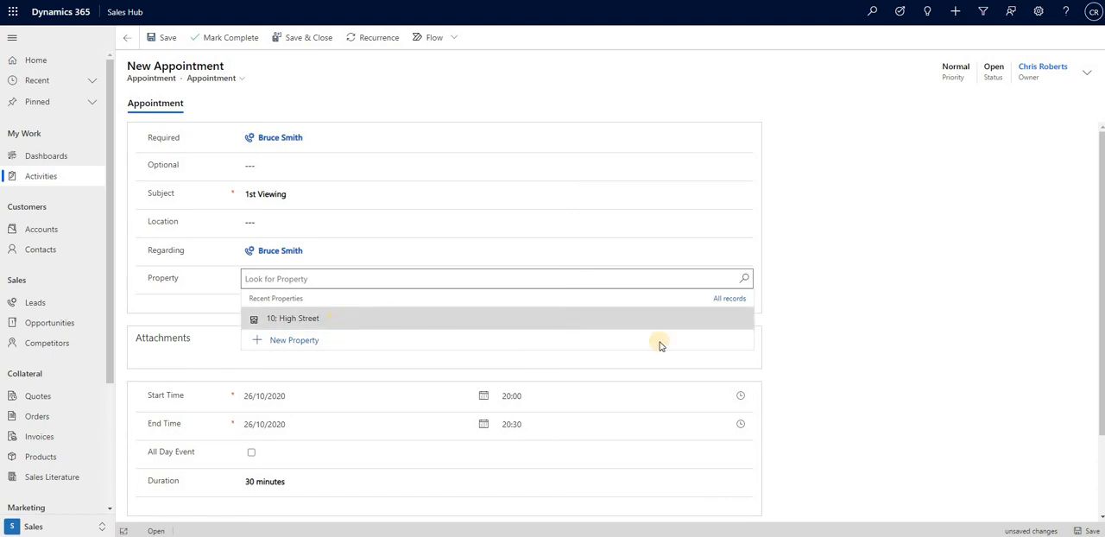
left_click(250, 394)
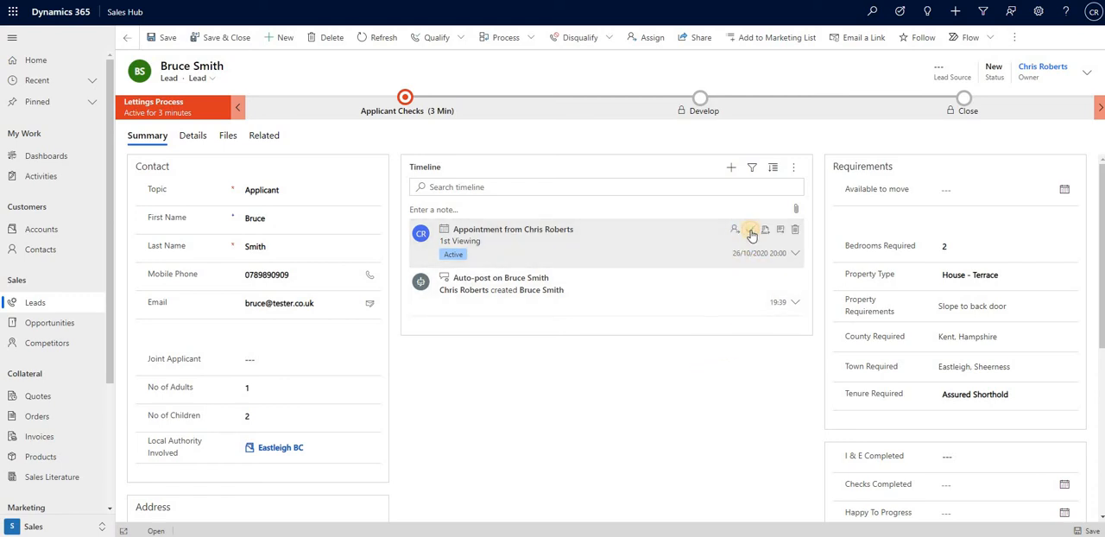
Close the 1st Viewing appointment in the timeline with the state Completed.
left_click(751, 233)
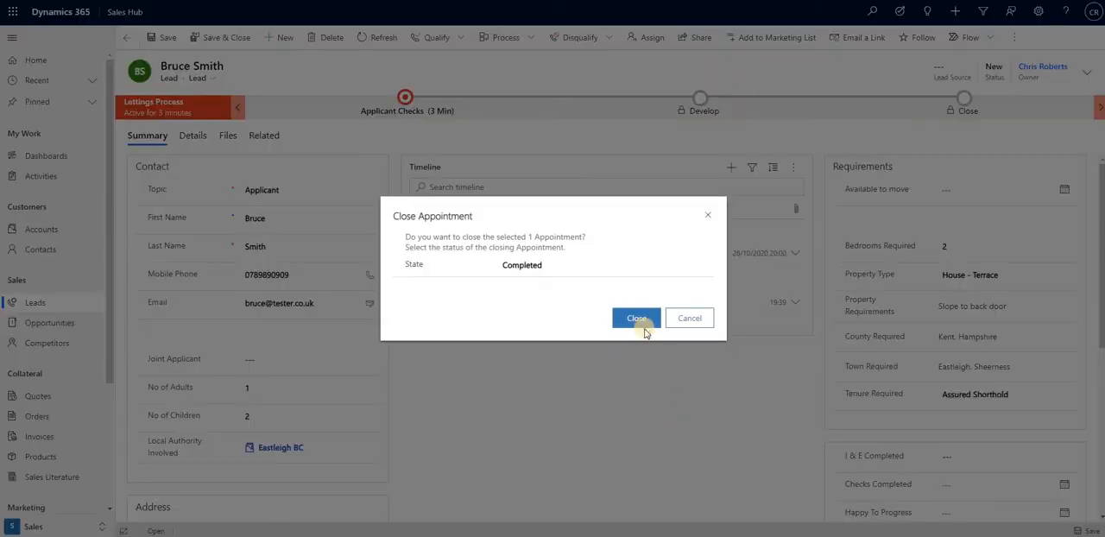
left_click(646, 324)
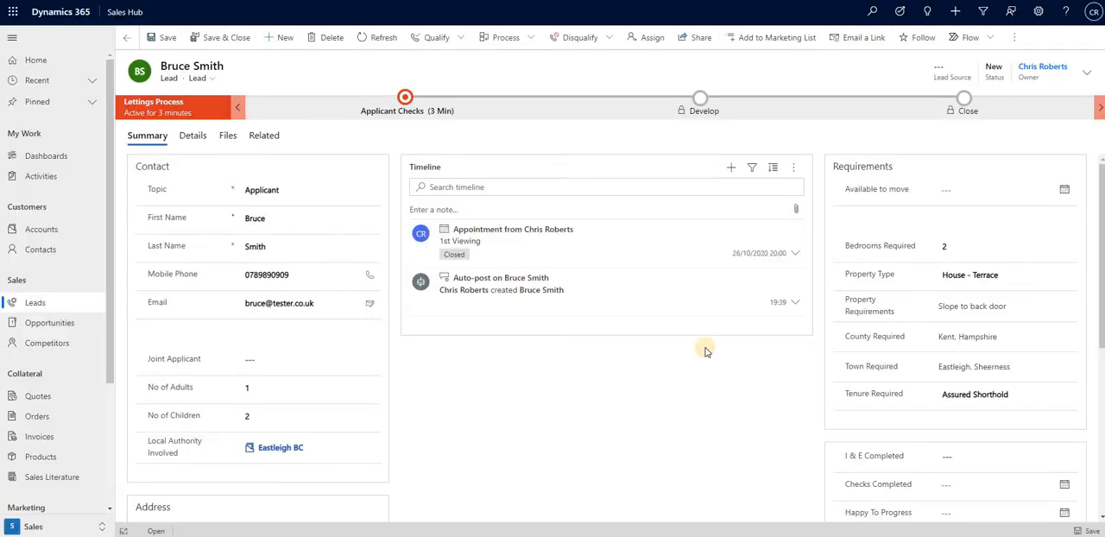
Create an ID Check from the lead's timeline with the reason New Let and the ID type Driving Licence.
left_click(732, 178)
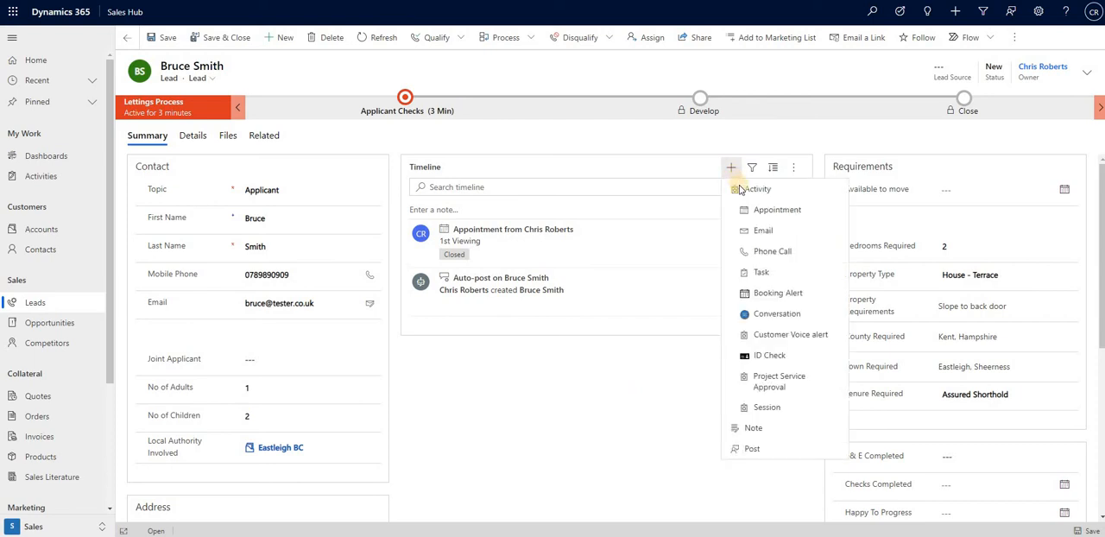
left_click(781, 354)
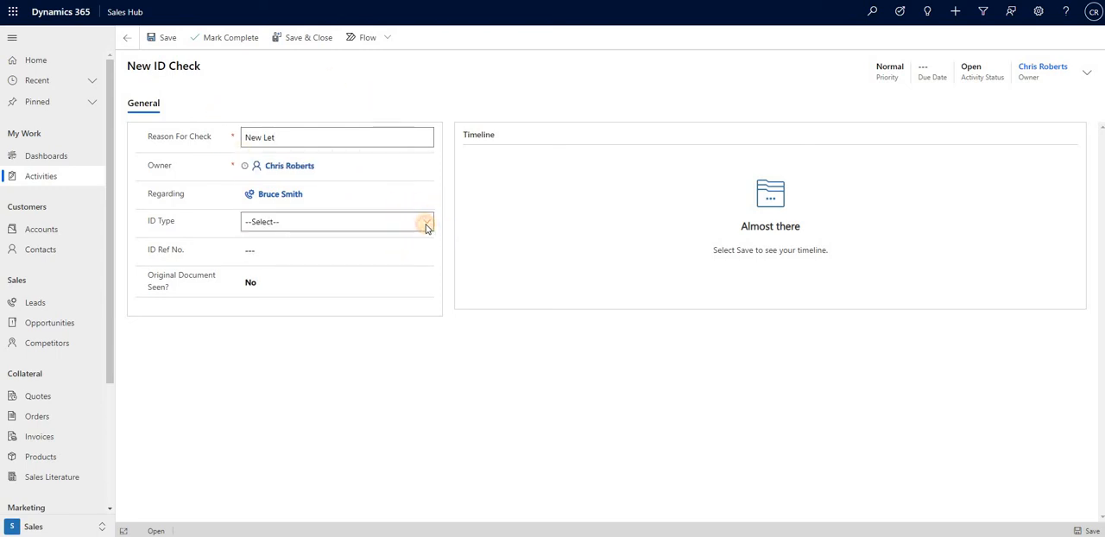
left_click(425, 223)
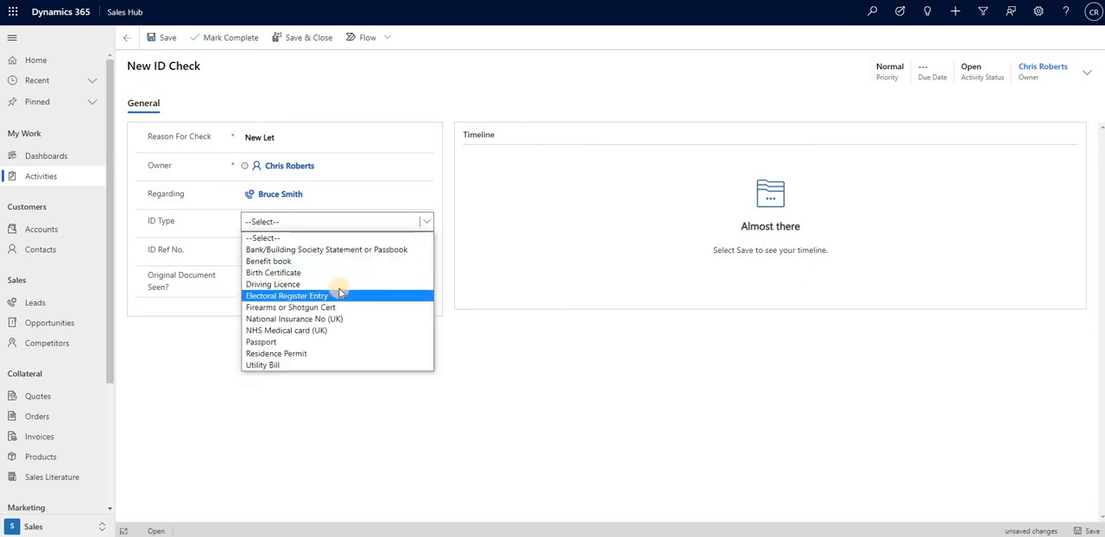
left_click(340, 287)
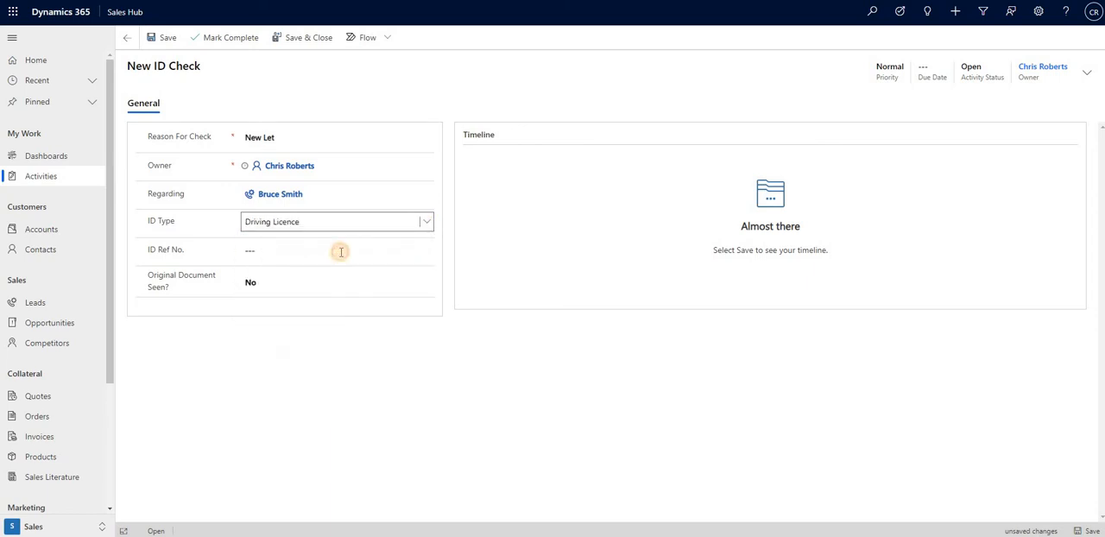
Enter the driving licence's ID reference number, record the original document as seen, and mark the ID check complete.
left_click(341, 250)
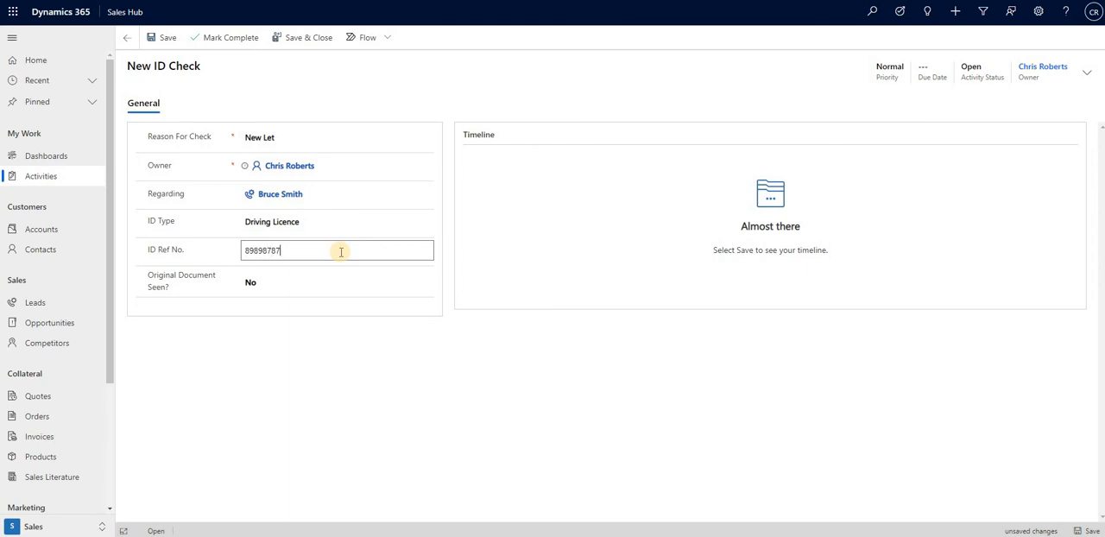
left_click(273, 282)
left_click(222, 39)
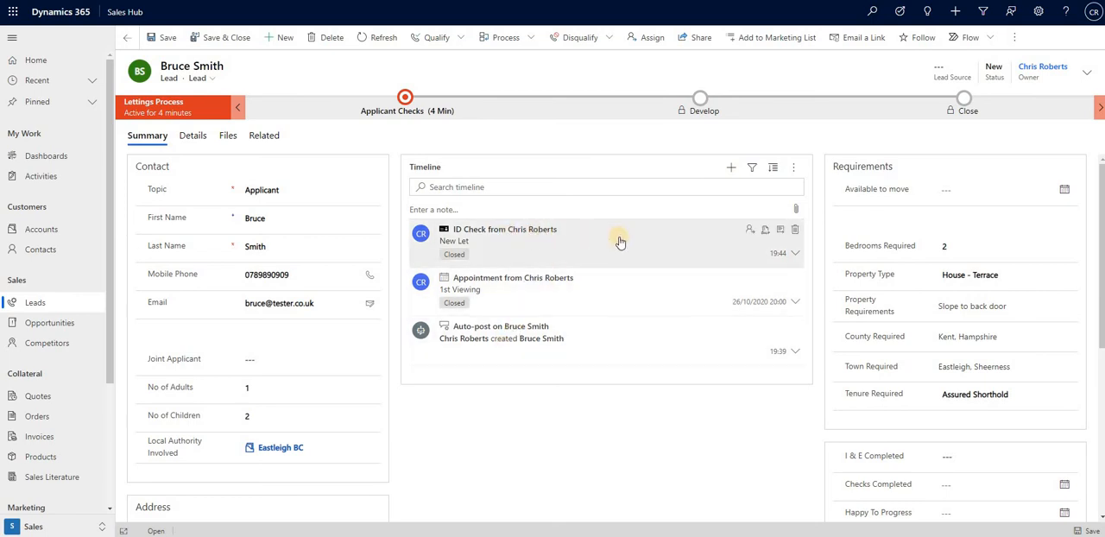
left_click(640, 435)
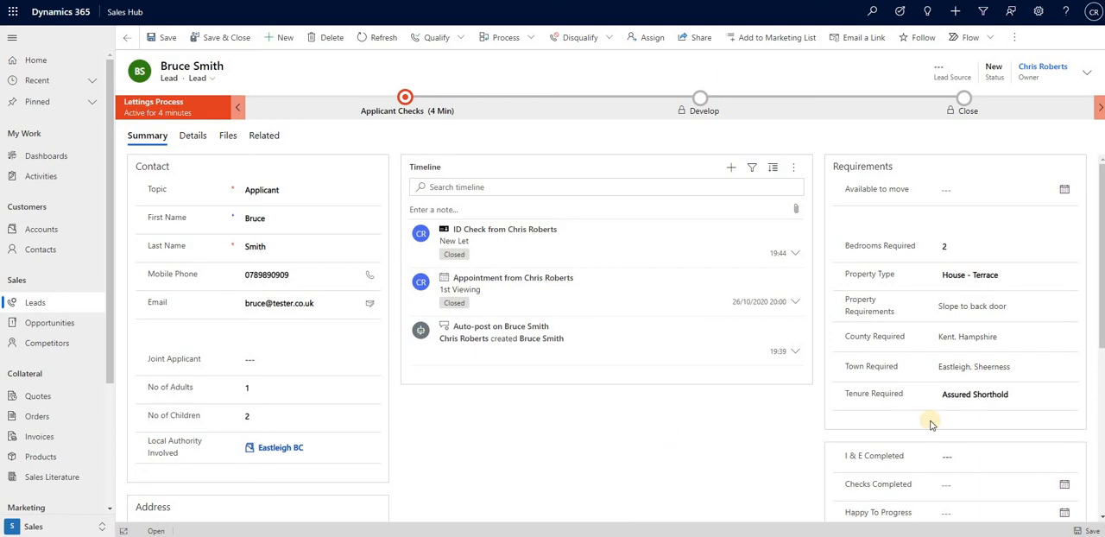
Set Available to move to 26/10/2020 and choose the abc record for I & E Completed.
left_click(1064, 189)
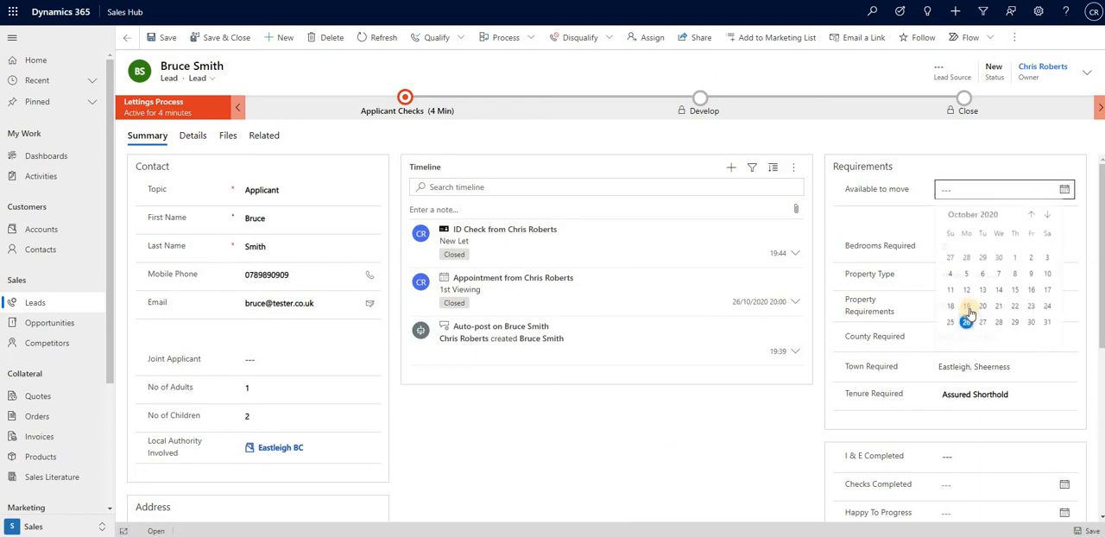
left_click(966, 322)
scroll(950, 363, "down", 2)
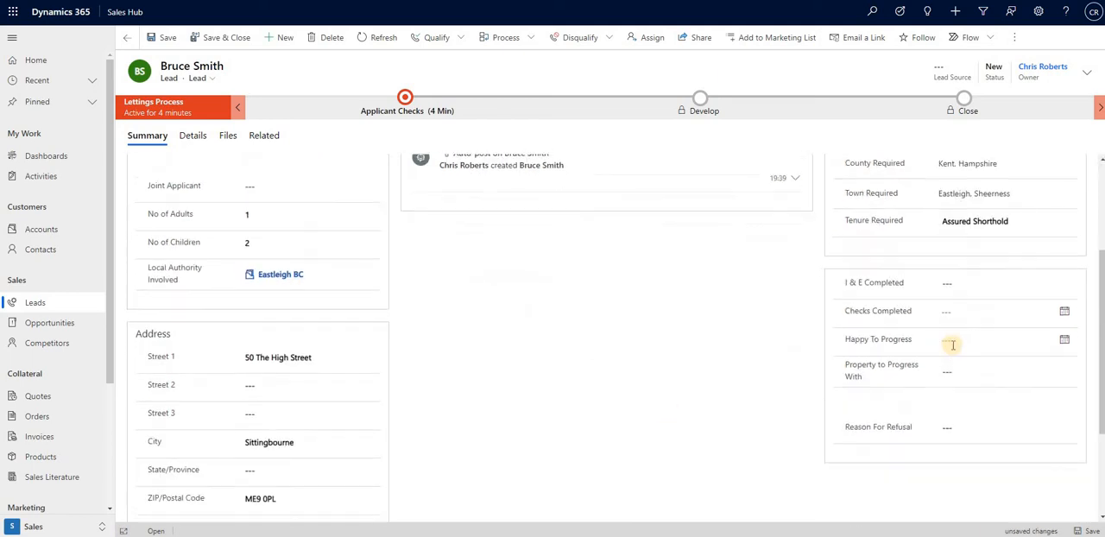
left_click(1067, 286)
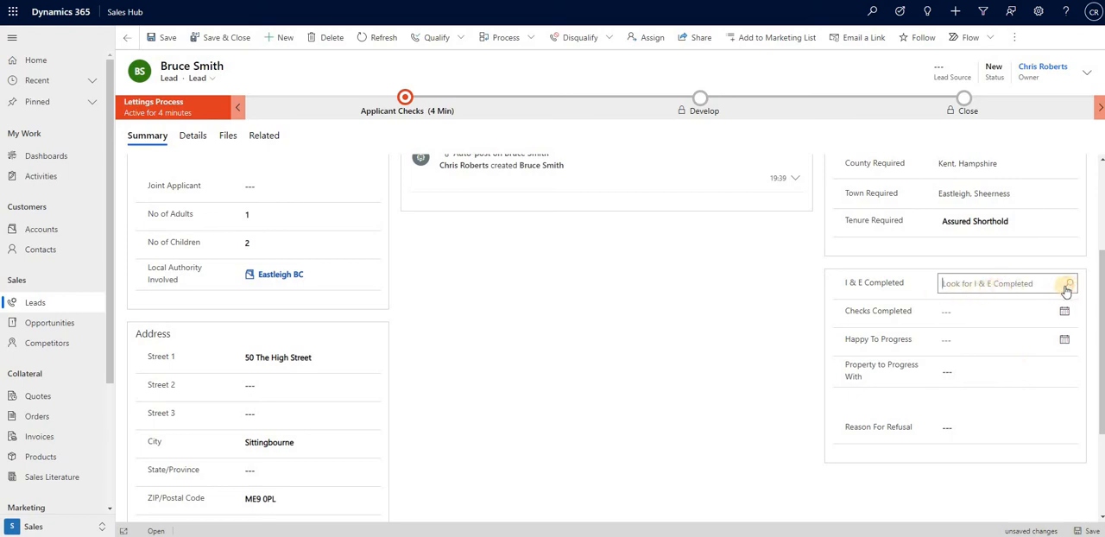
left_click(1066, 288)
left_click(920, 331)
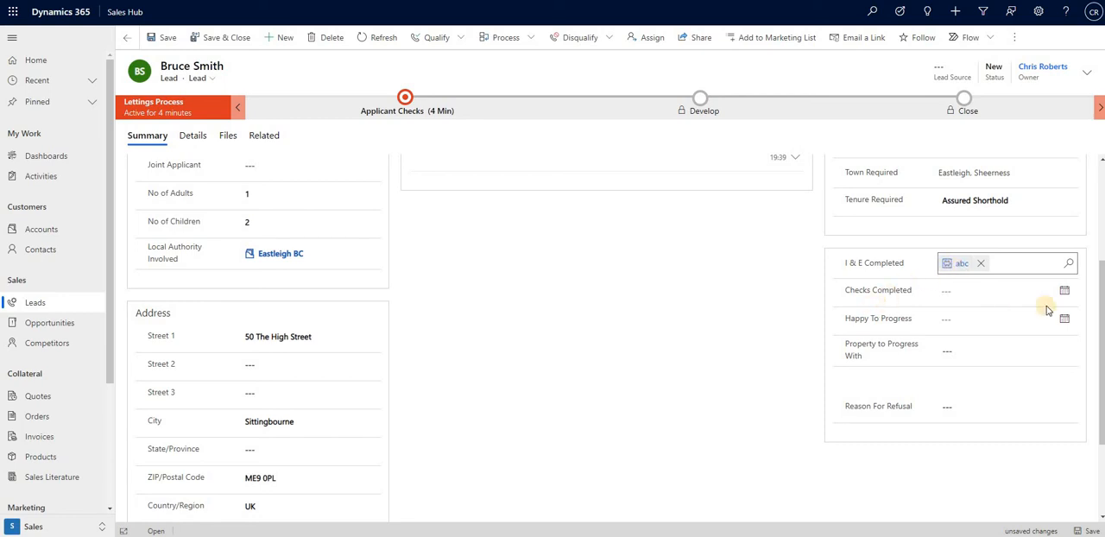
Set both the Checks Completed and Happy To Progress dates to 26/10/2020.
left_click(1066, 291)
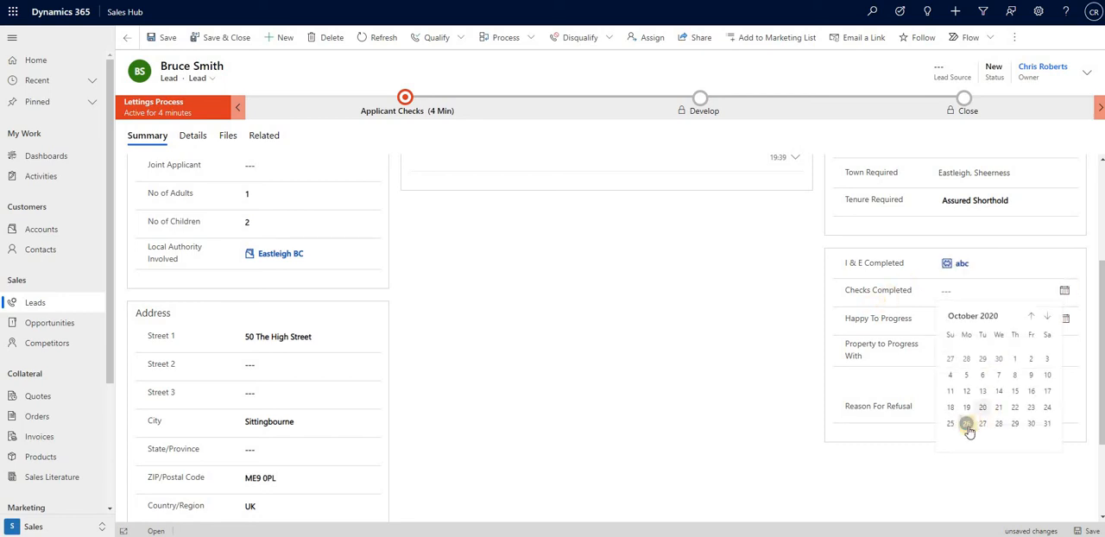
left_click(967, 424)
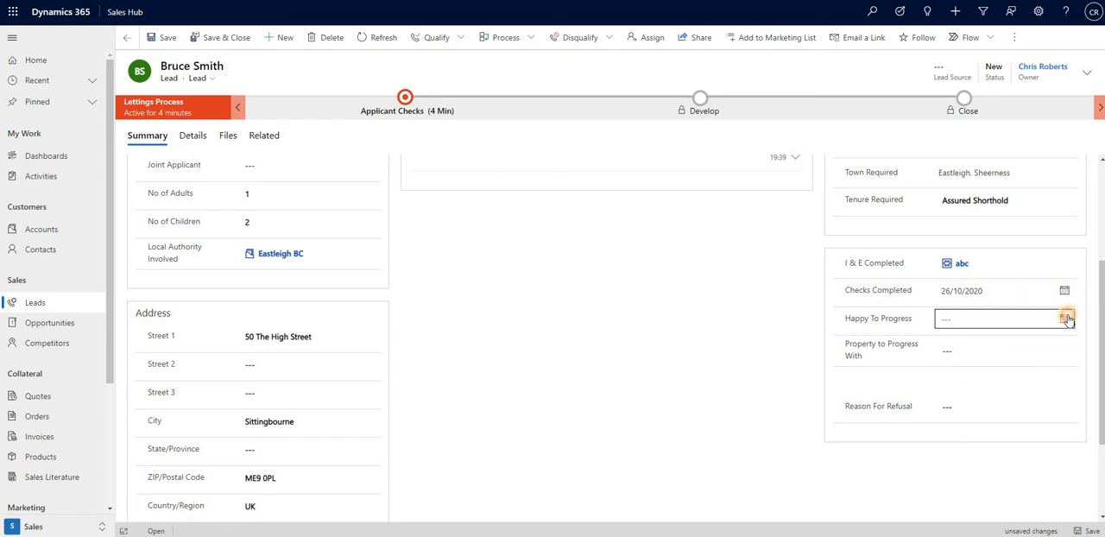
left_click(1065, 318)
left_click(966, 452)
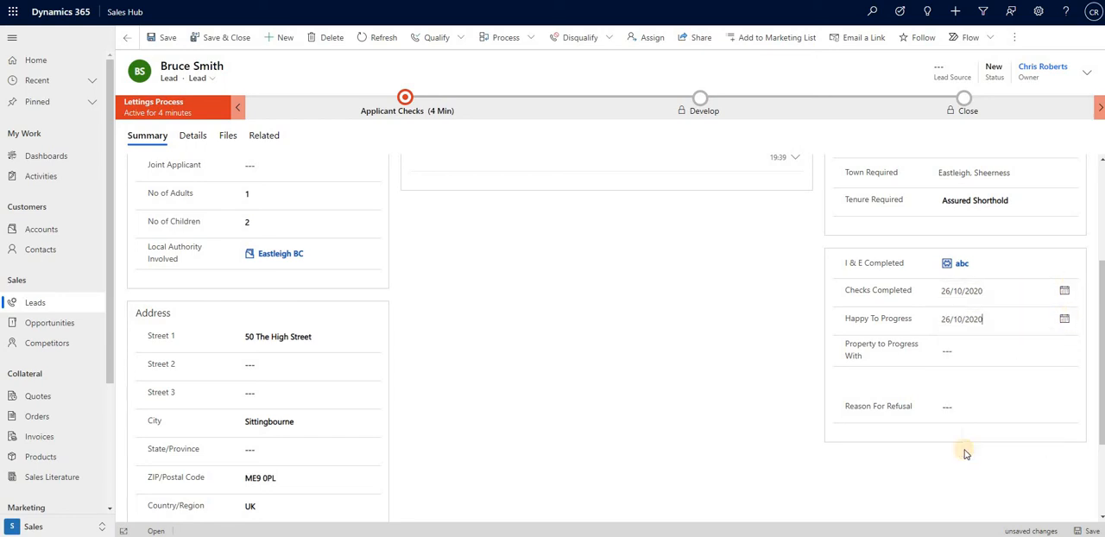
Choose the High Street property as the Property to Progress With and save the lead.
left_click(1068, 352)
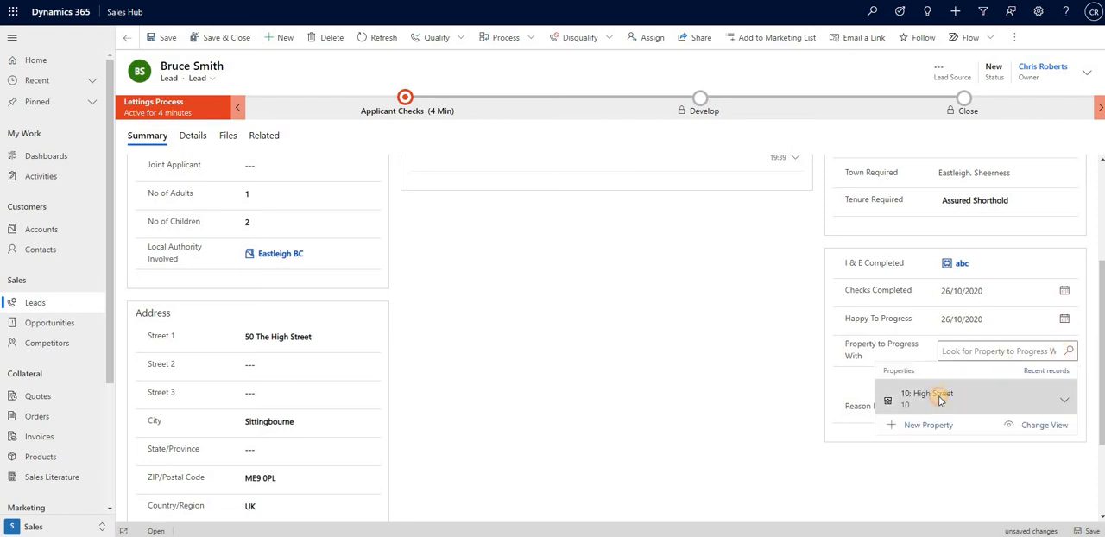
left_click(941, 399)
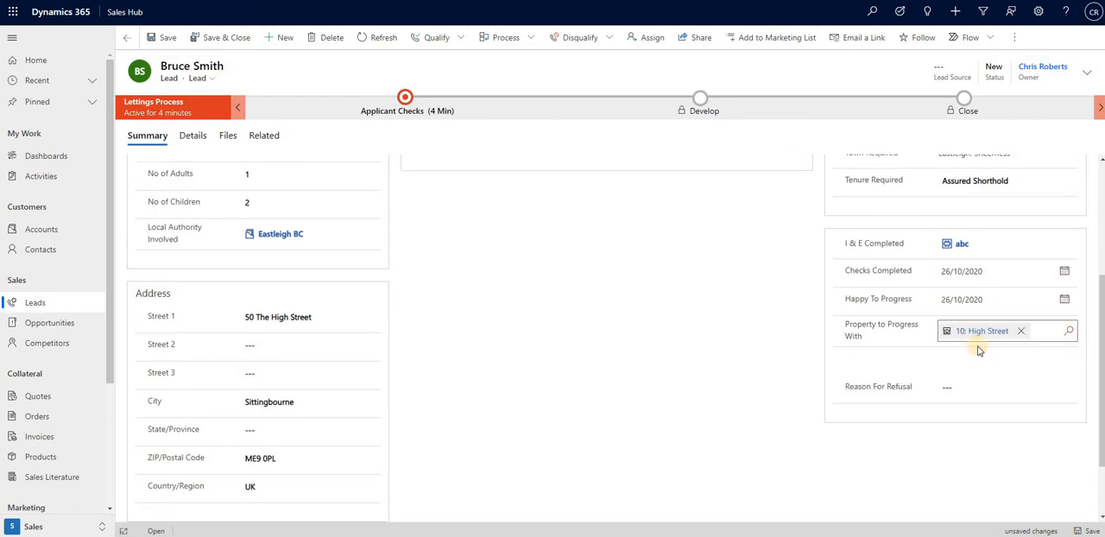
left_click(162, 37)
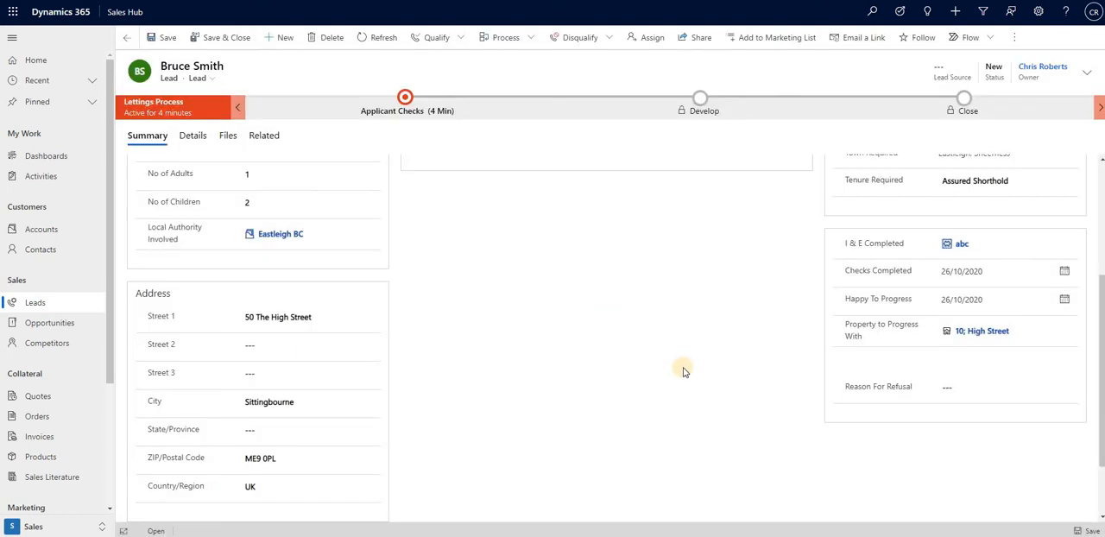
Qualify the lead with the status Checks Complete to convert it into an opportunity.
scroll(682, 371, "up", 3)
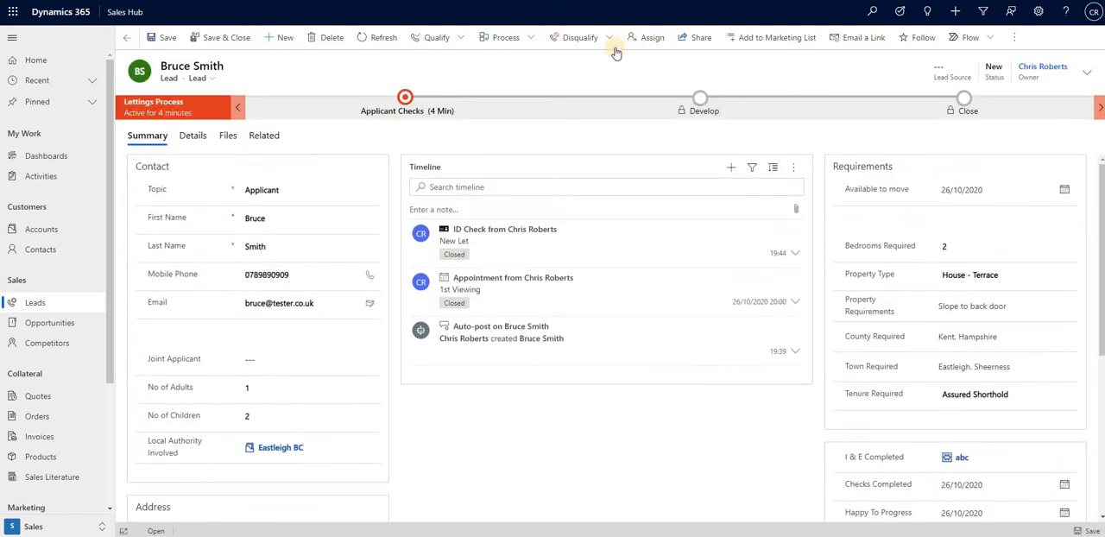
left_click(444, 46)
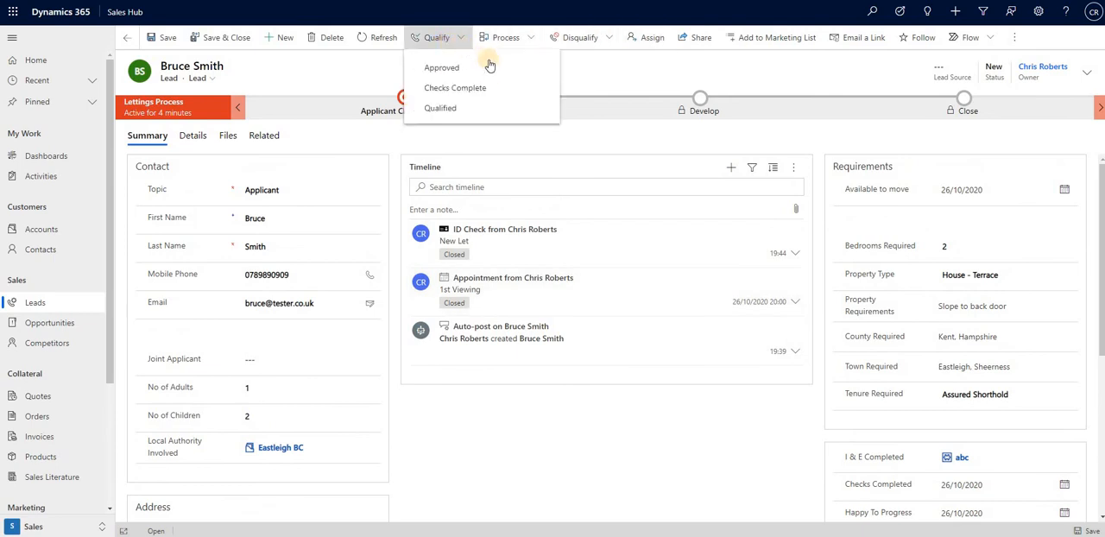
left_click(472, 89)
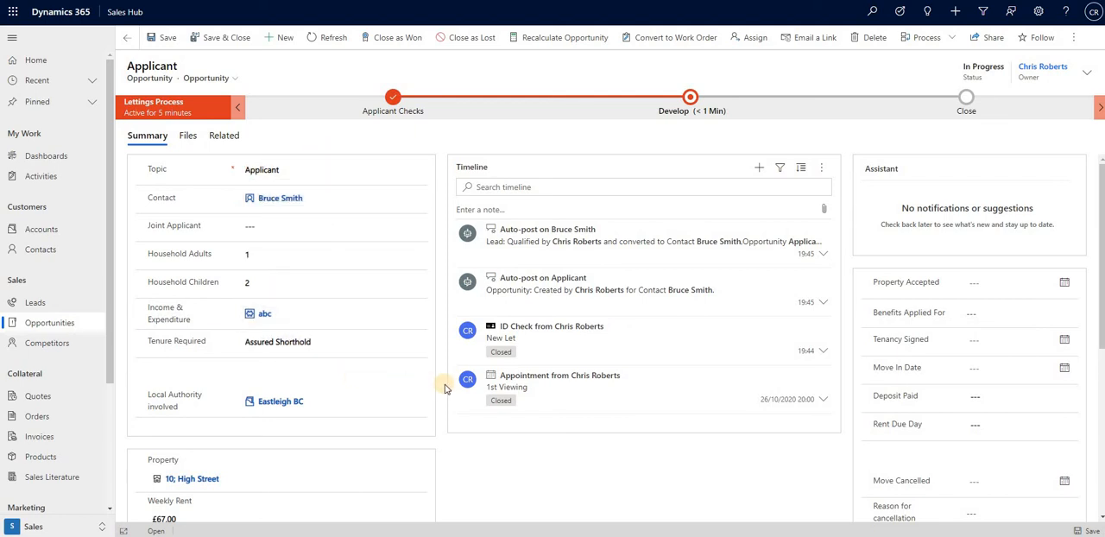
Review the opportunity's property section, open the linked High Street property and examine its void dates and contractor.
scroll(444, 388, "down", 2)
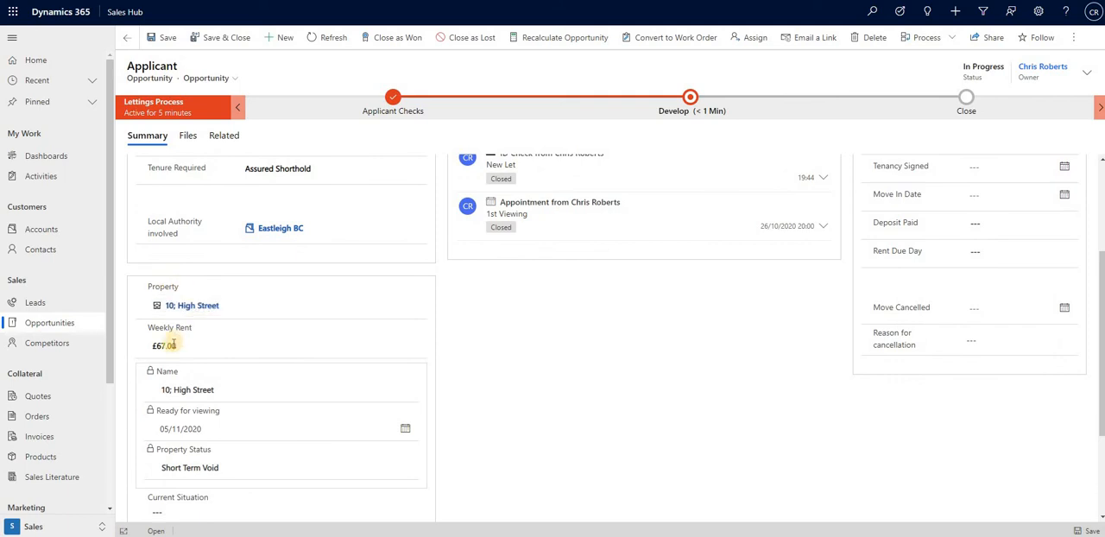
scroll(216, 328, "down", 2)
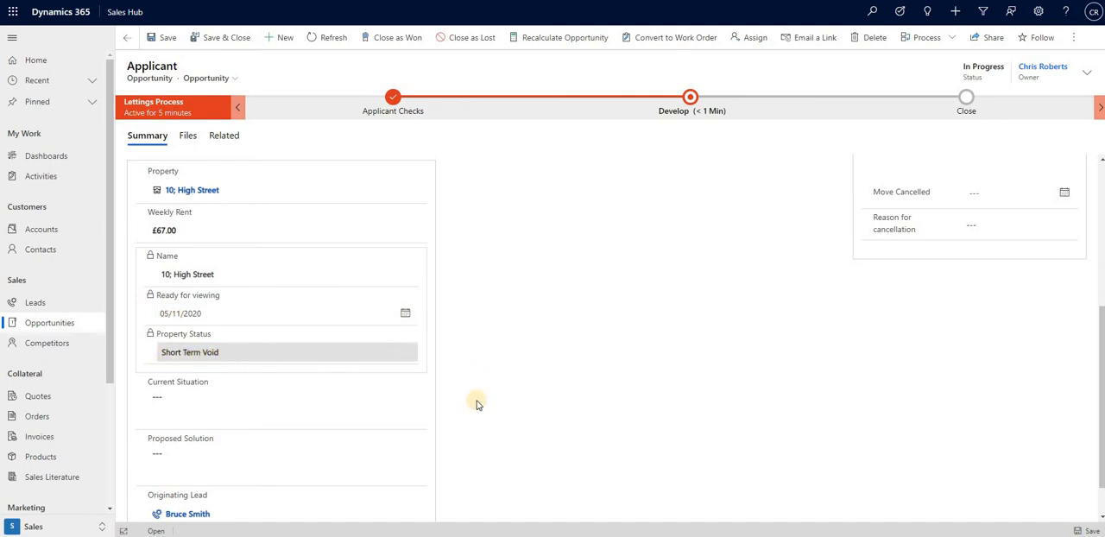
scroll(476, 405, "up", 3)
scroll(173, 377, "up", 1)
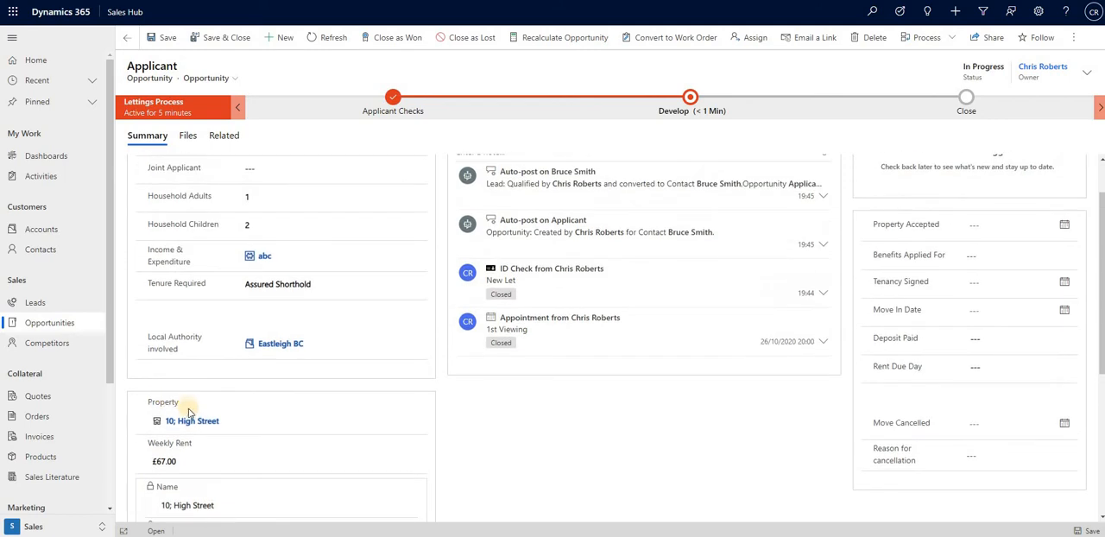
left_click(190, 423)
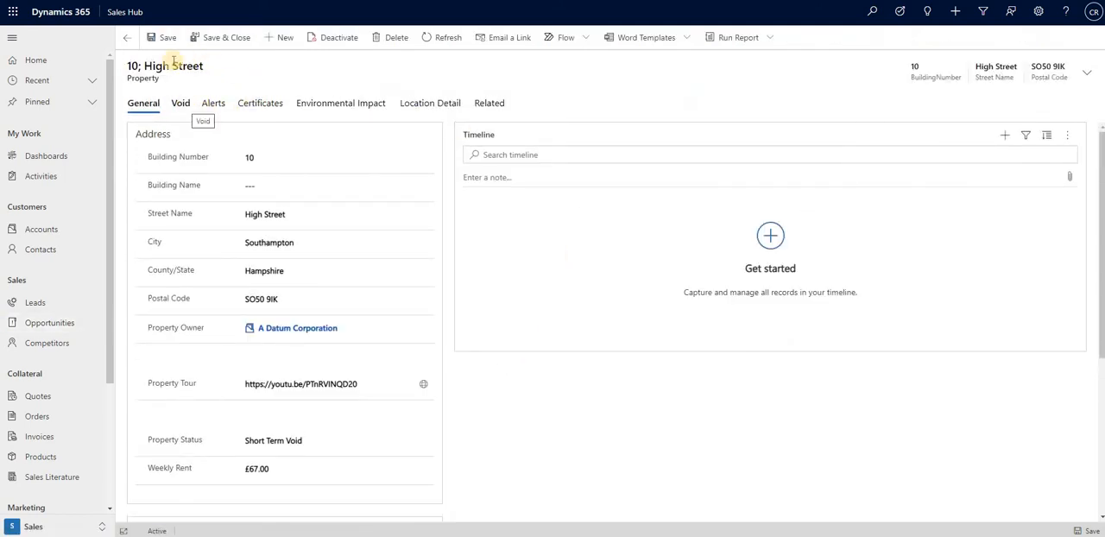
left_click(180, 104)
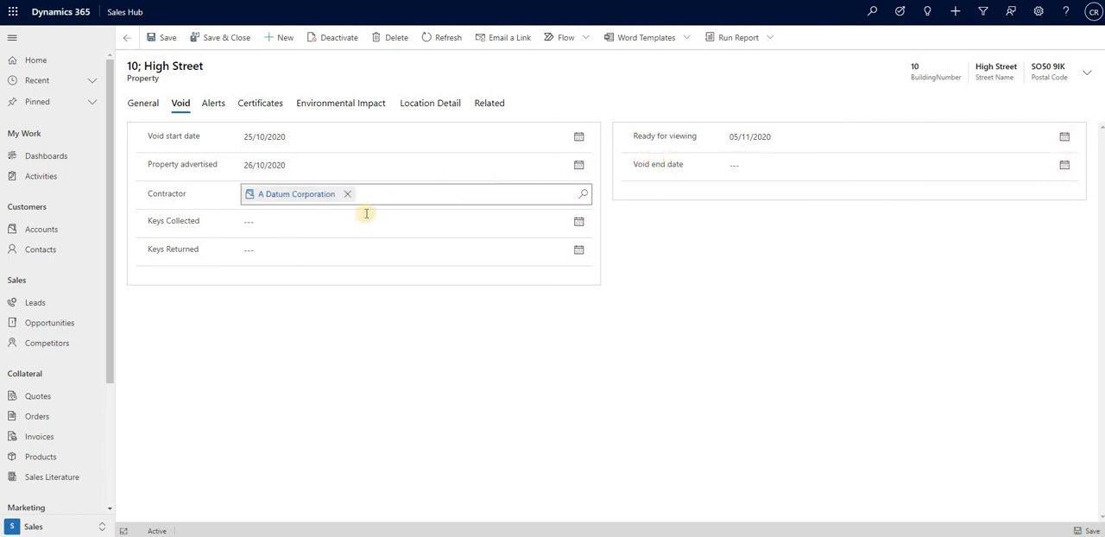
left_click(432, 221)
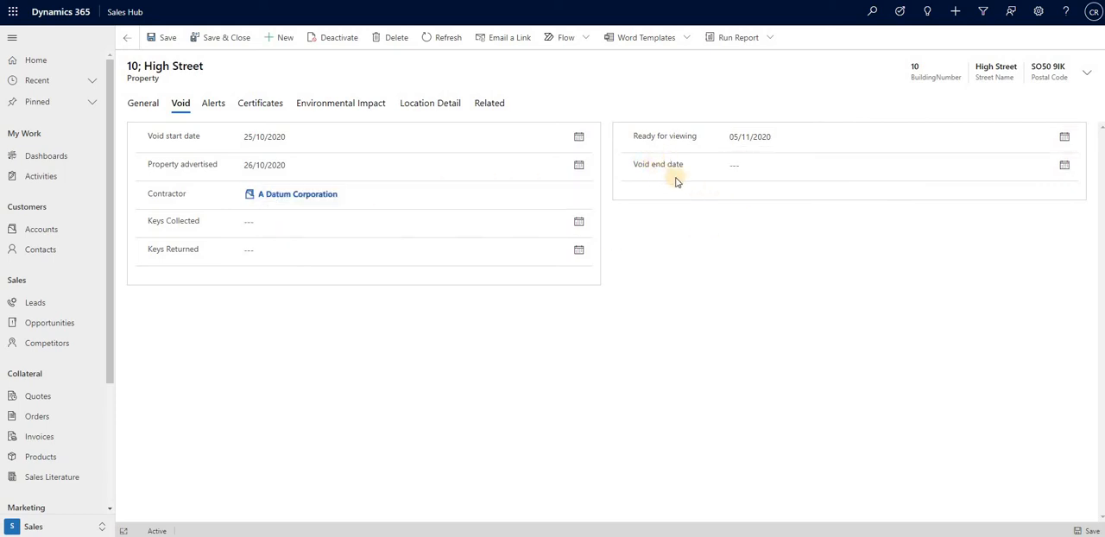
Open the property's Property Tour link from its general details and watch the tour video on YouTube.
left_click(147, 106)
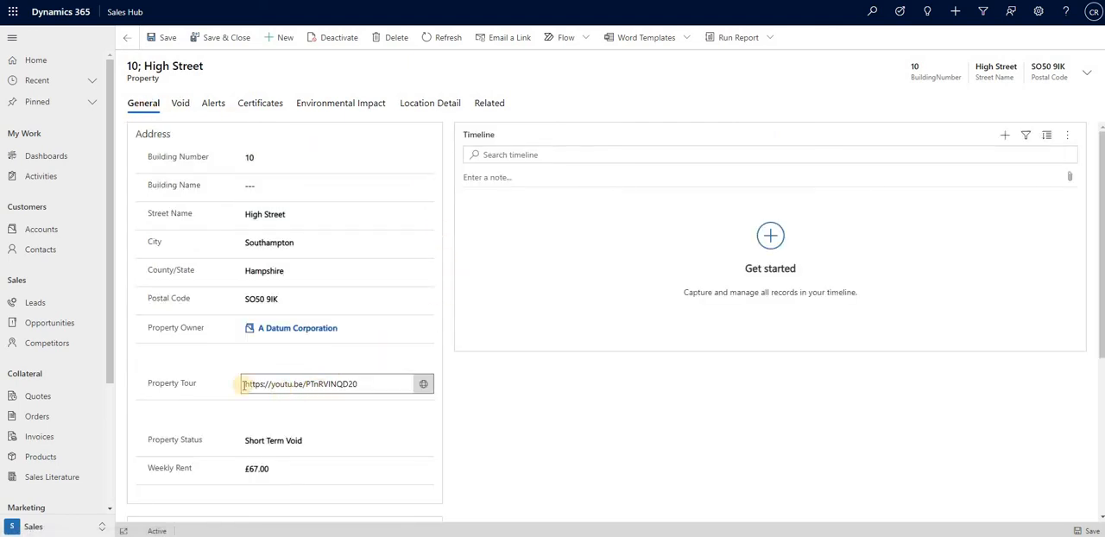
left_click(422, 386)
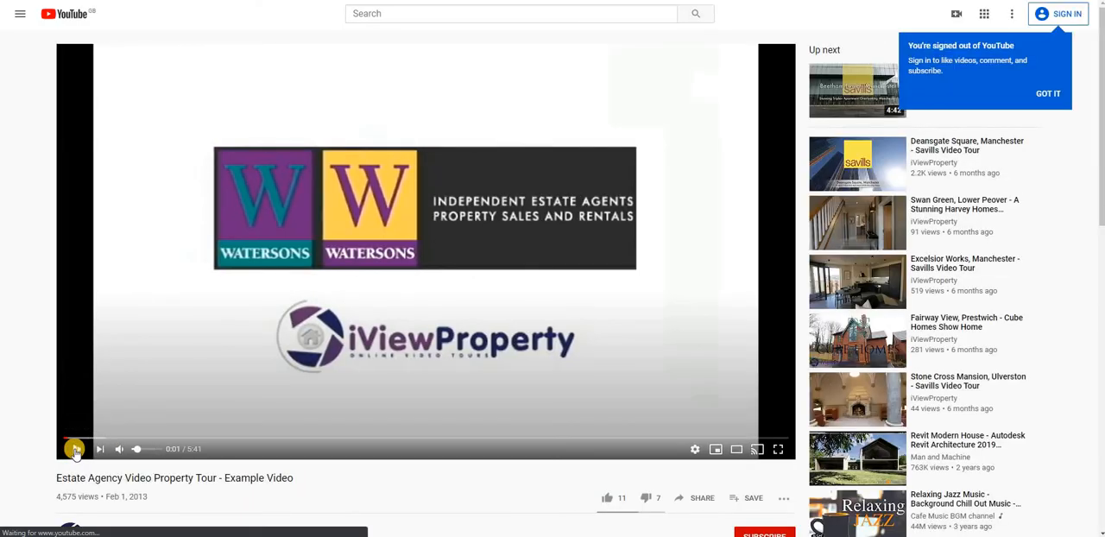
left_click(76, 449)
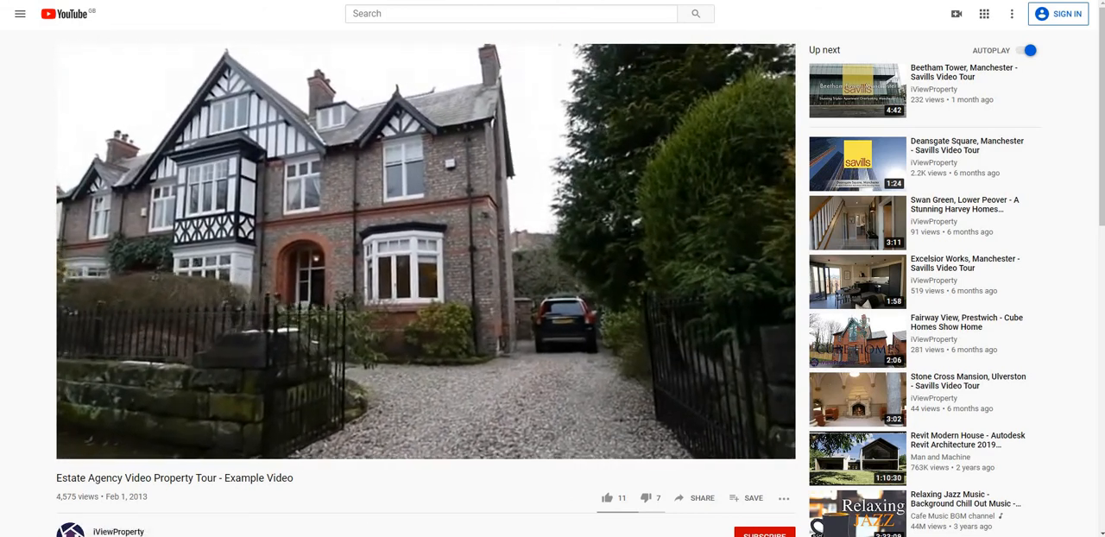
left_click(198, 438)
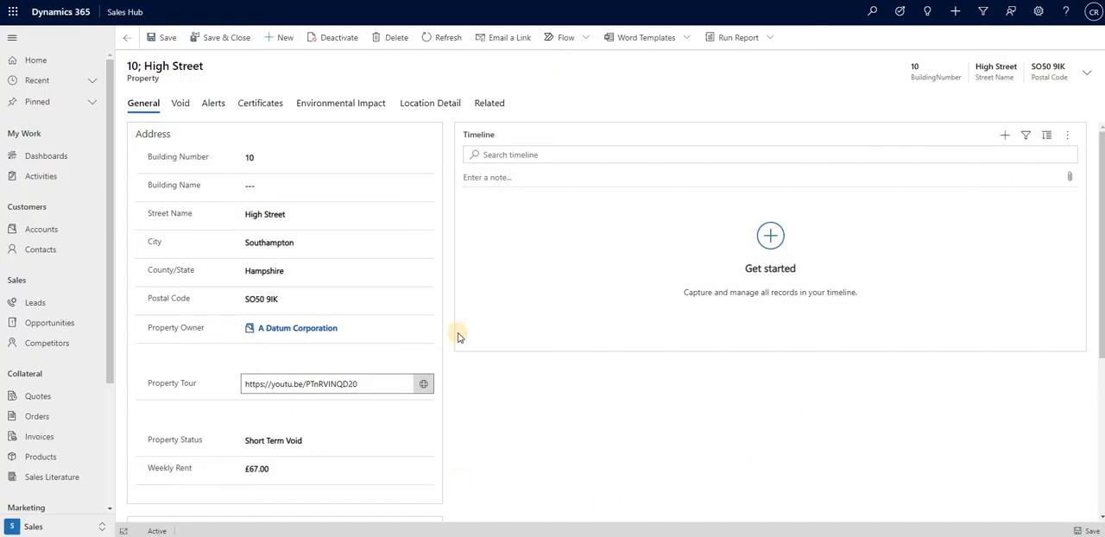
Return from the property record to the applicant's opportunity in Dynamics 365 and review its property details and timeline.
left_click(473, 332)
left_click(246, 45)
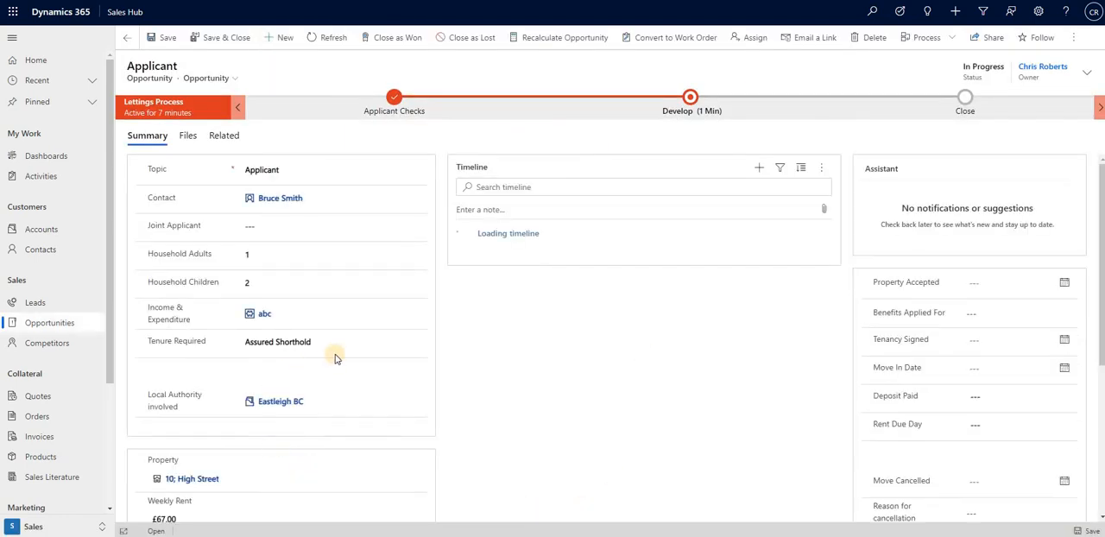
scroll(390, 364, "down", 3)
scroll(389, 365, "up", 2)
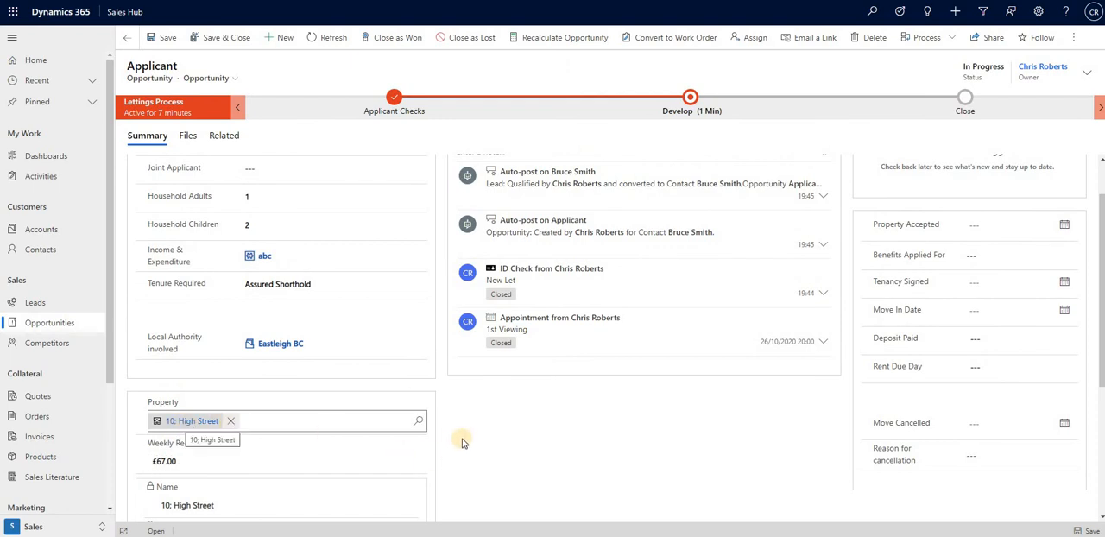
scroll(313, 454, "down", 2)
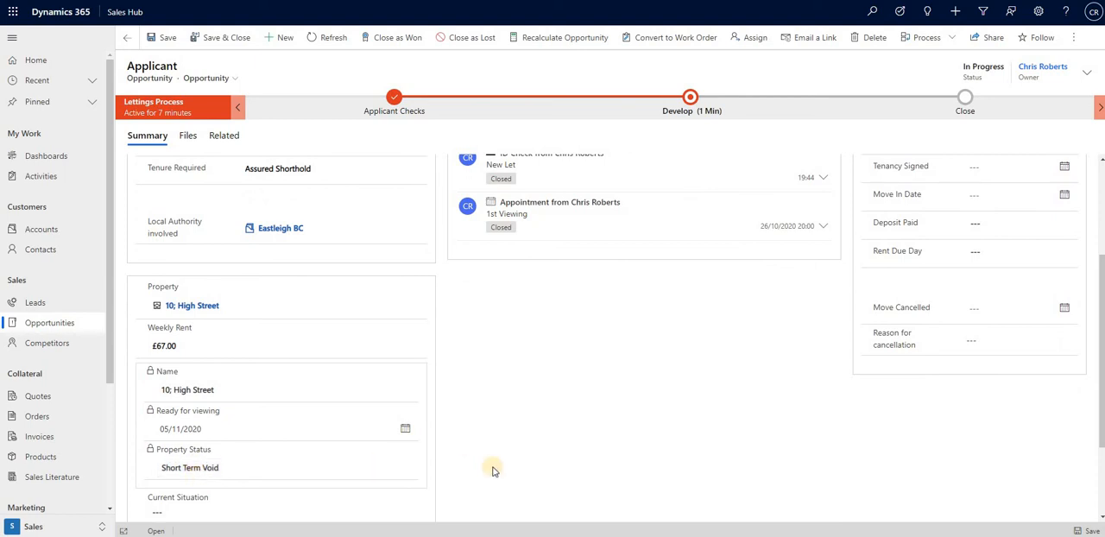
scroll(494, 470, "up", 3)
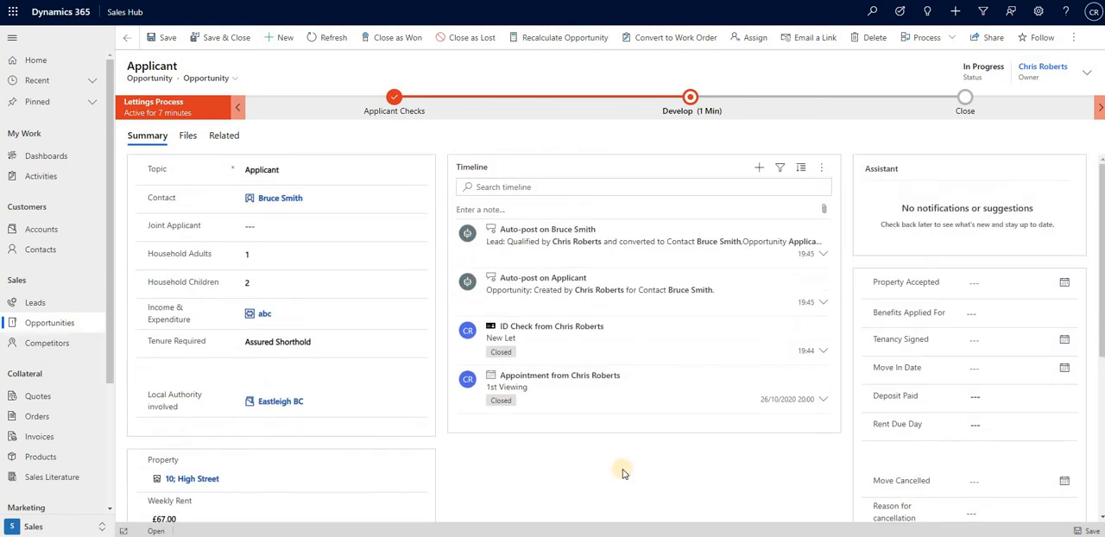
Add an appointment titled 2nd viewing to the opportunity's timeline, link the High Street property, and save it despite the scheduling conflict.
left_click(763, 170)
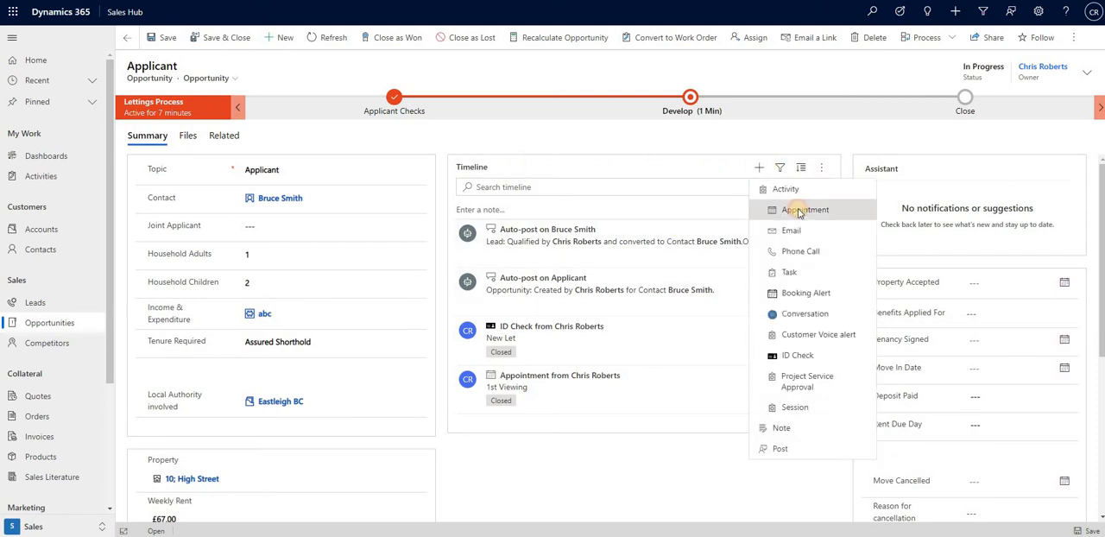
left_click(798, 212)
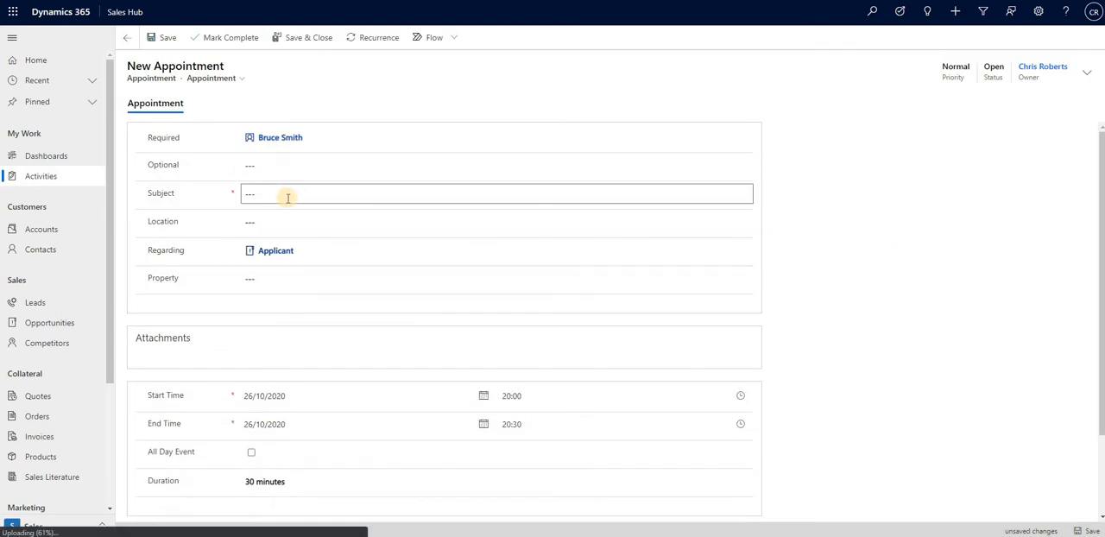
left_click(287, 198)
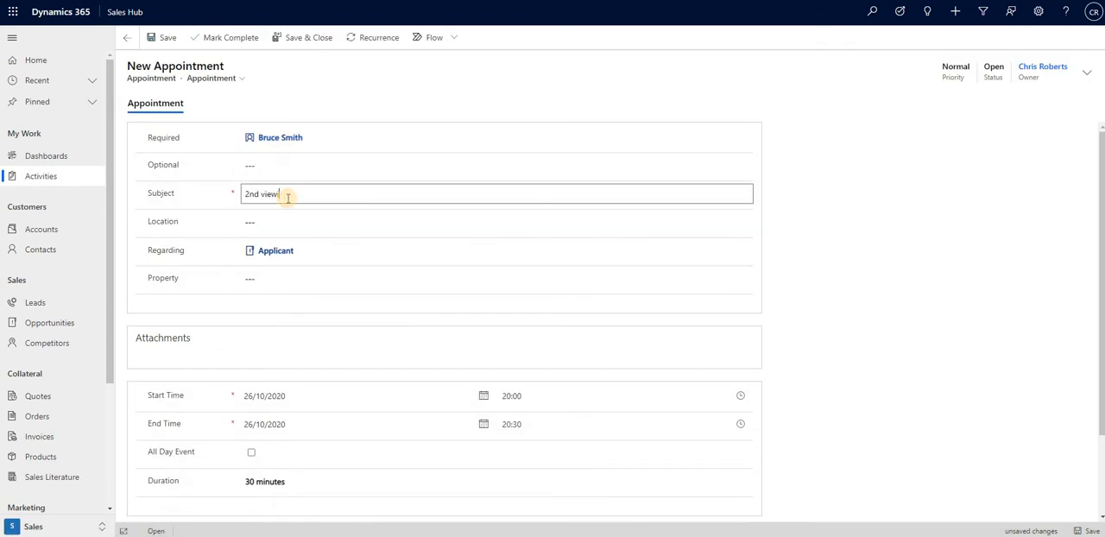
left_click(744, 287)
left_click(311, 328)
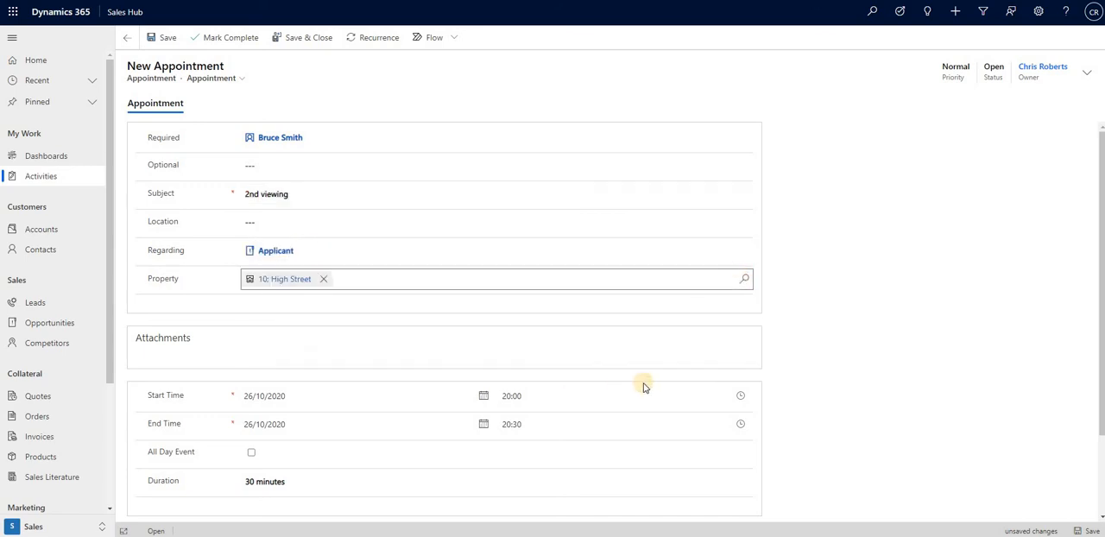
scroll(656, 383, "down", 1)
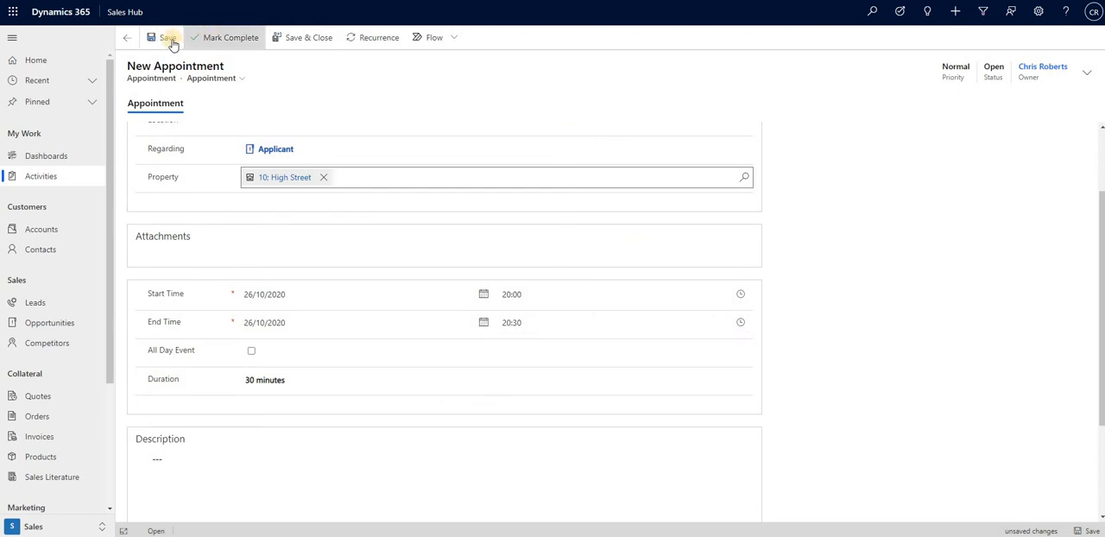
left_click(301, 38)
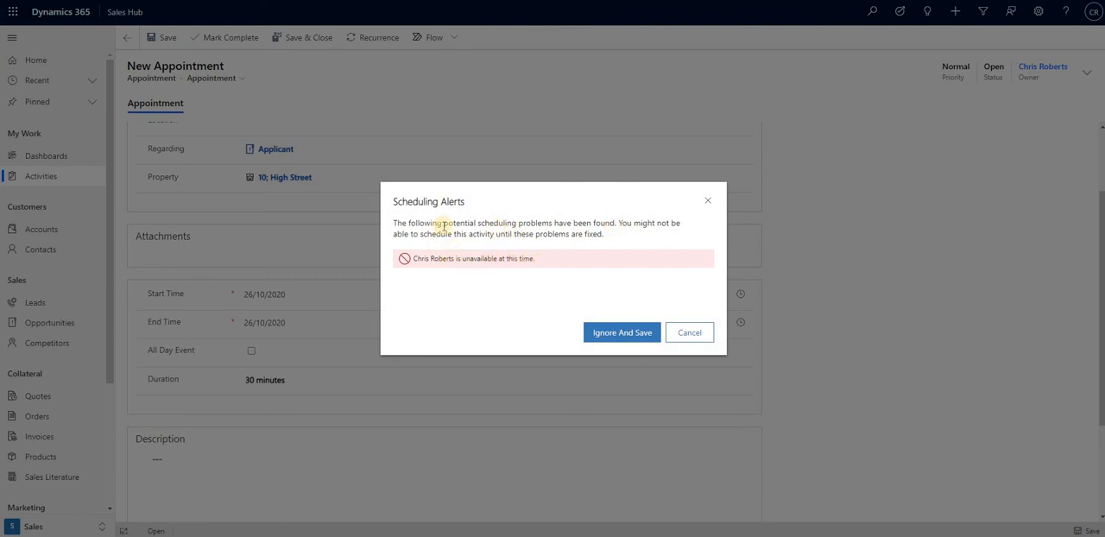
left_click(640, 337)
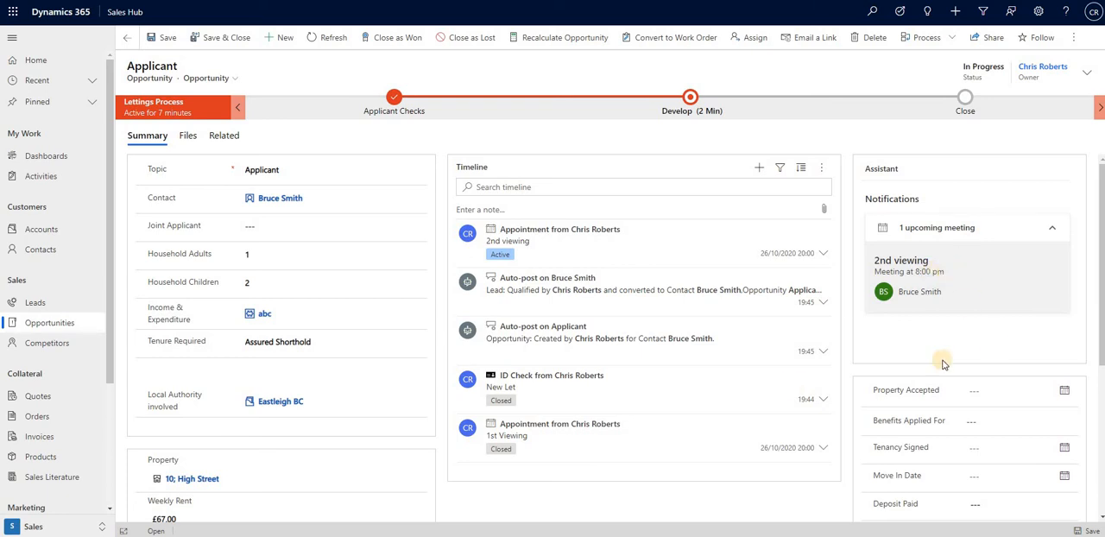
Mark the 2nd viewing appointment in the opportunity's timeline as complete.
left_click(290, 200)
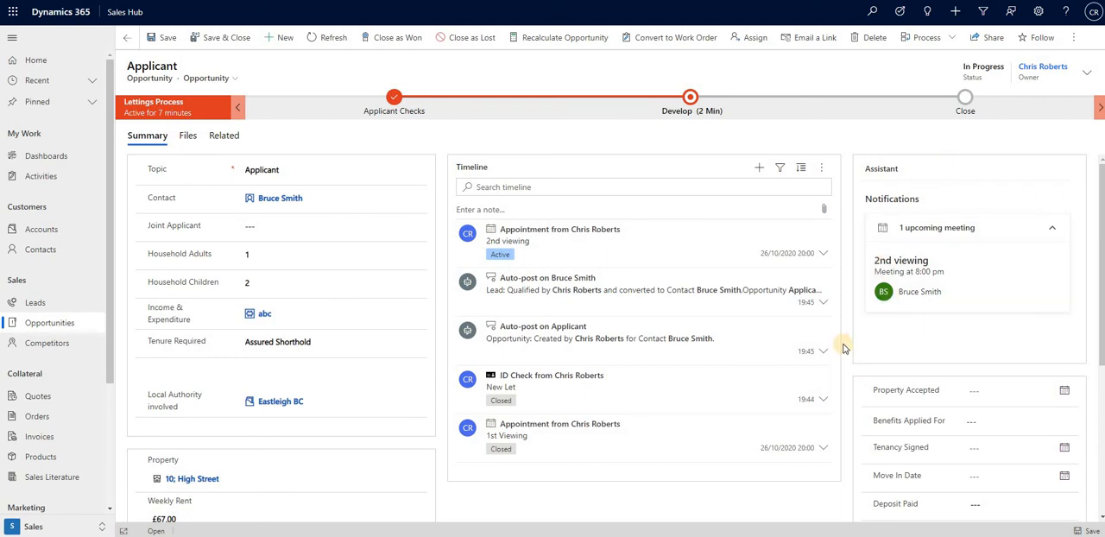
scroll(844, 348, "down", 1)
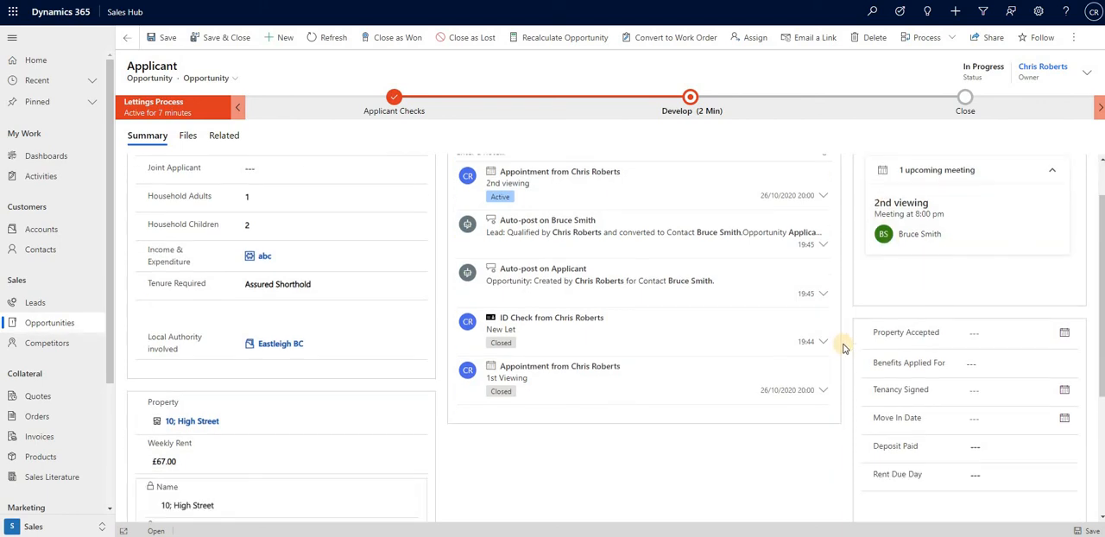
scroll(803, 259, "up", 1)
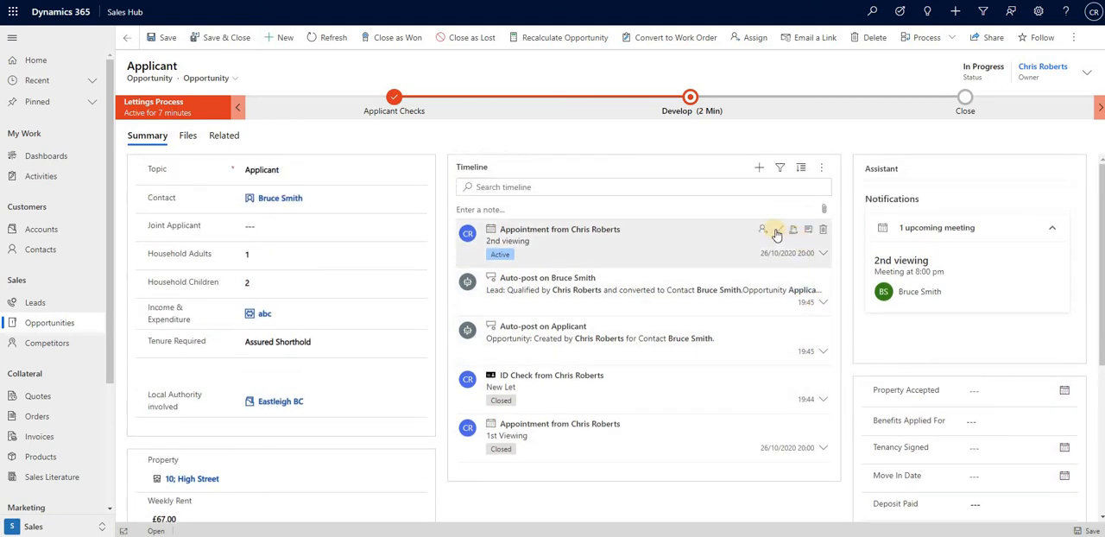
left_click(778, 229)
left_click(618, 317)
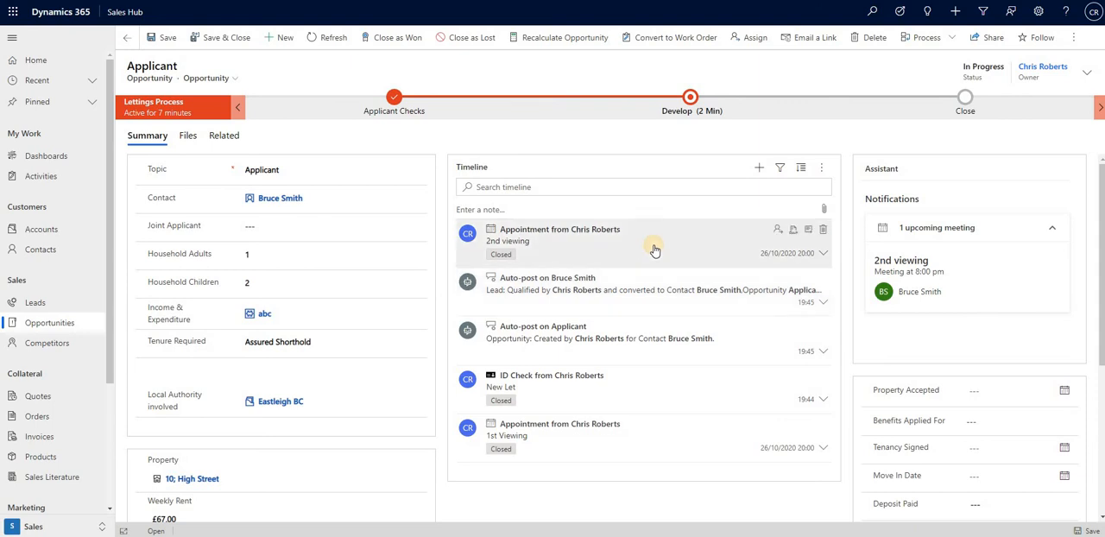
Set Property Accepted to 26/10/2020 and Benefits Applied For to Housing Benefit (Not UC) and Not in receipt of UC.
scroll(845, 321, "down", 2)
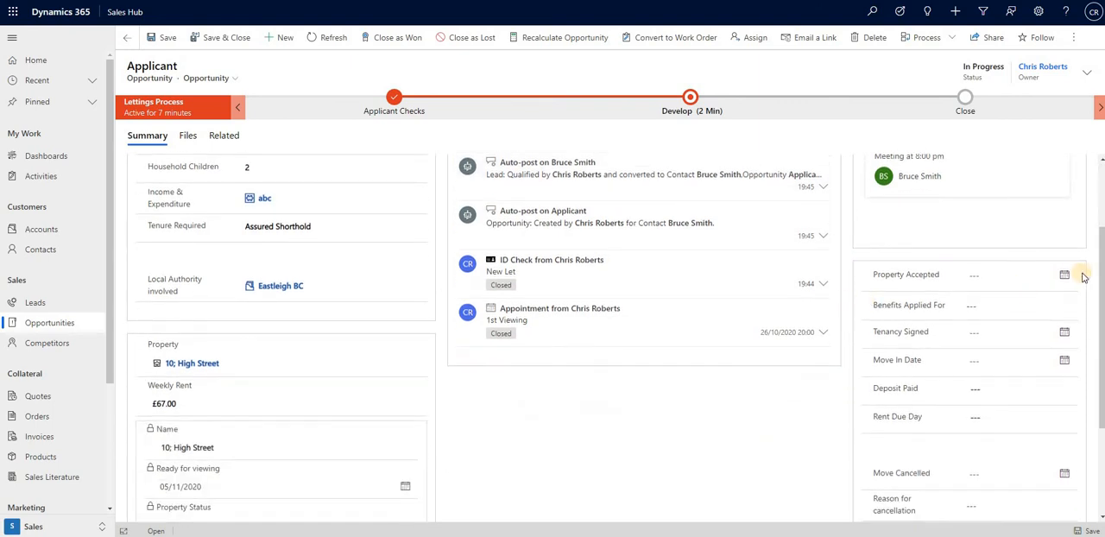
left_click(1067, 276)
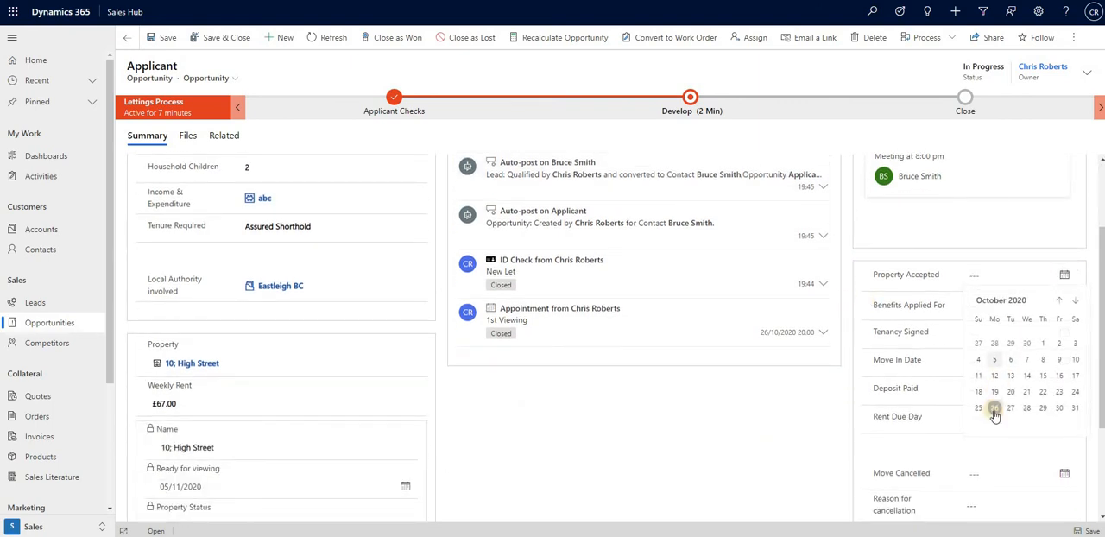
left_click(995, 409)
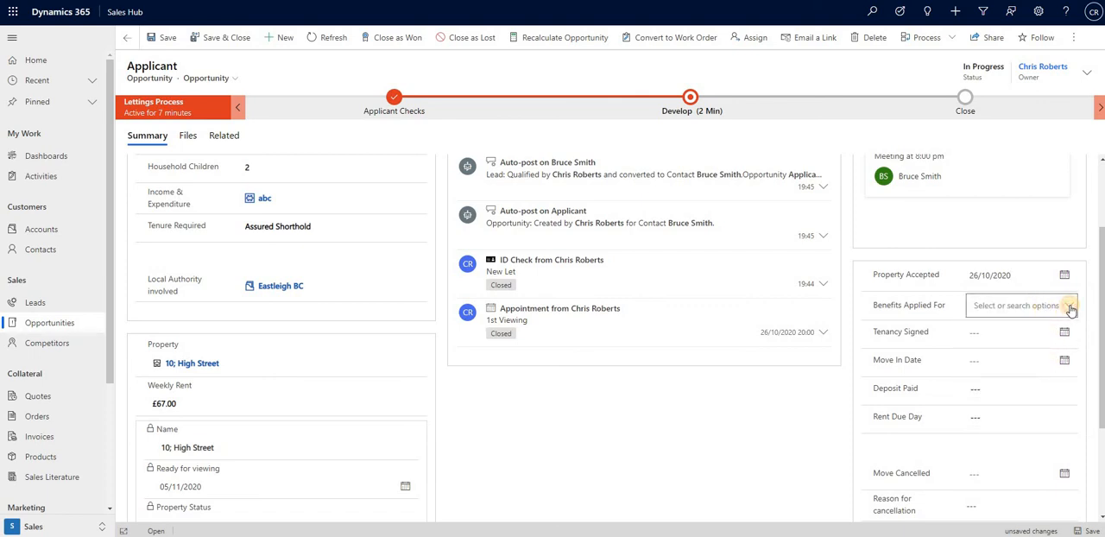
left_click(1071, 309)
left_click(979, 377)
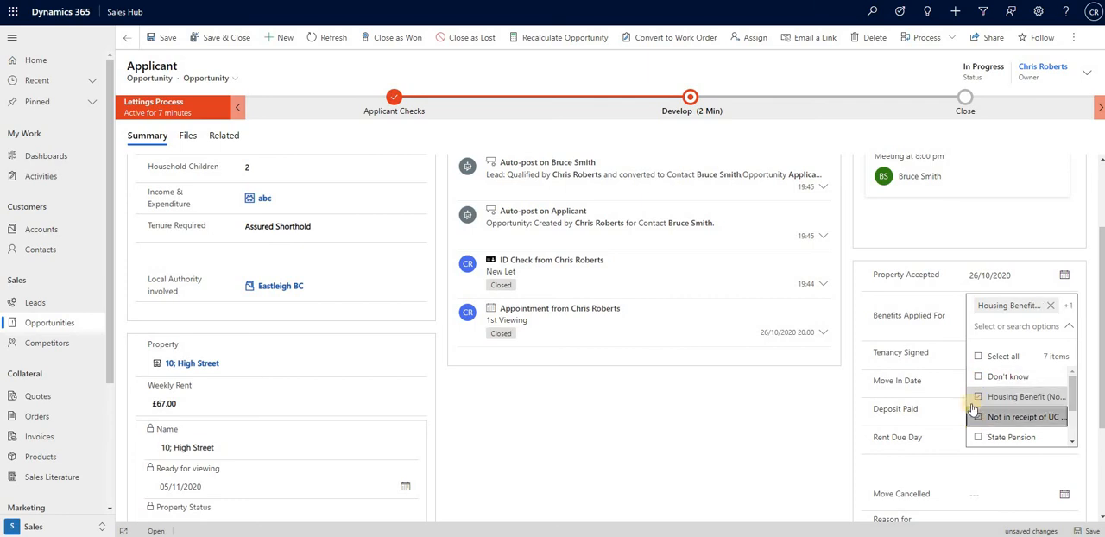
left_click(976, 411)
left_click(865, 339)
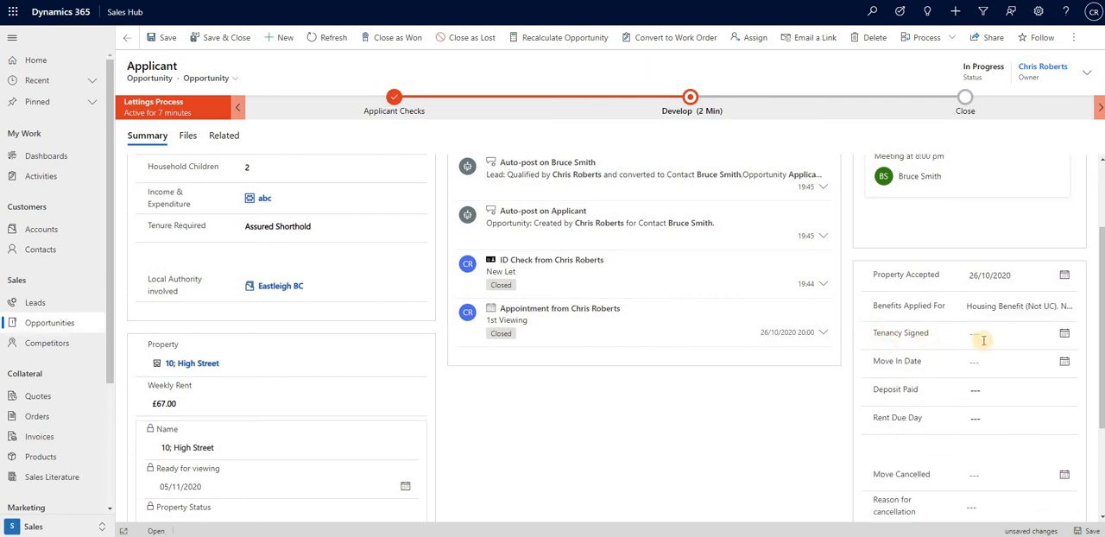
Set the Tenancy Signed date to 26/10/2020 and the Move In Date to 30/10/2020.
left_click(1067, 335)
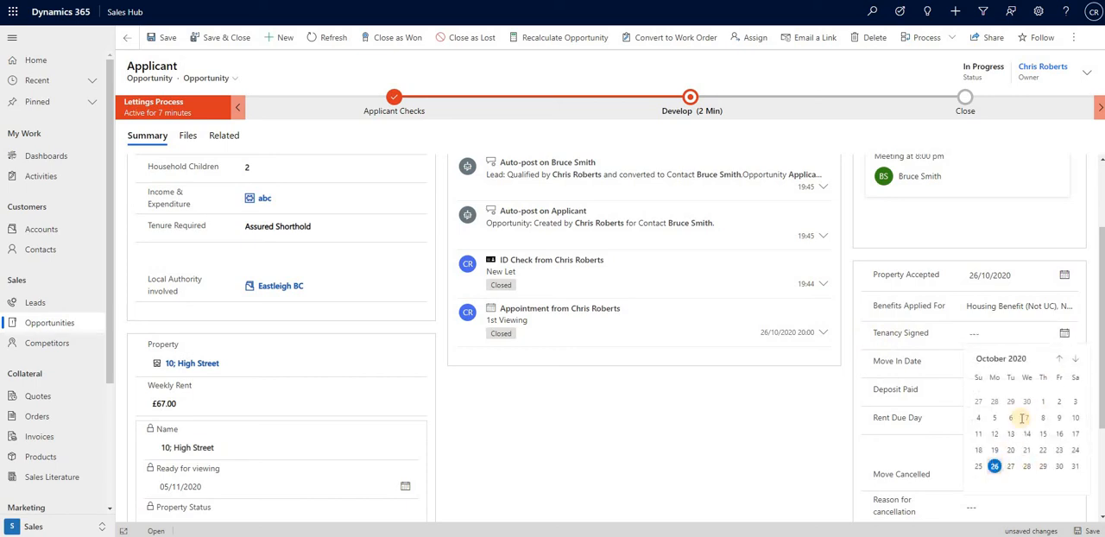
left_click(998, 464)
left_click(1063, 362)
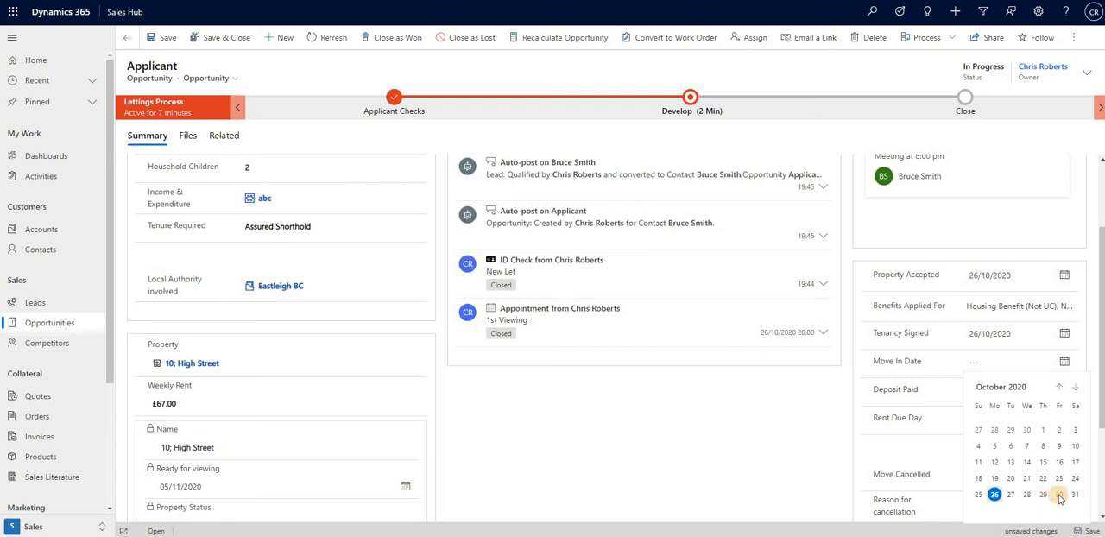
left_click(1059, 494)
Enter a Deposit Paid amount of £89 and set the Rent Due Day to 5.
left_click(1002, 391)
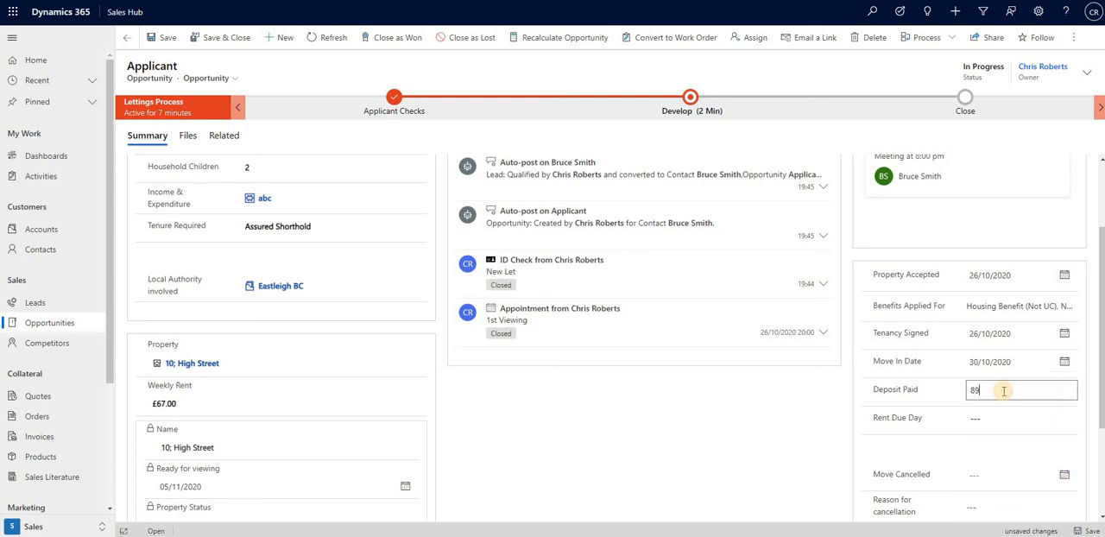
type("89")
left_click(1021, 420)
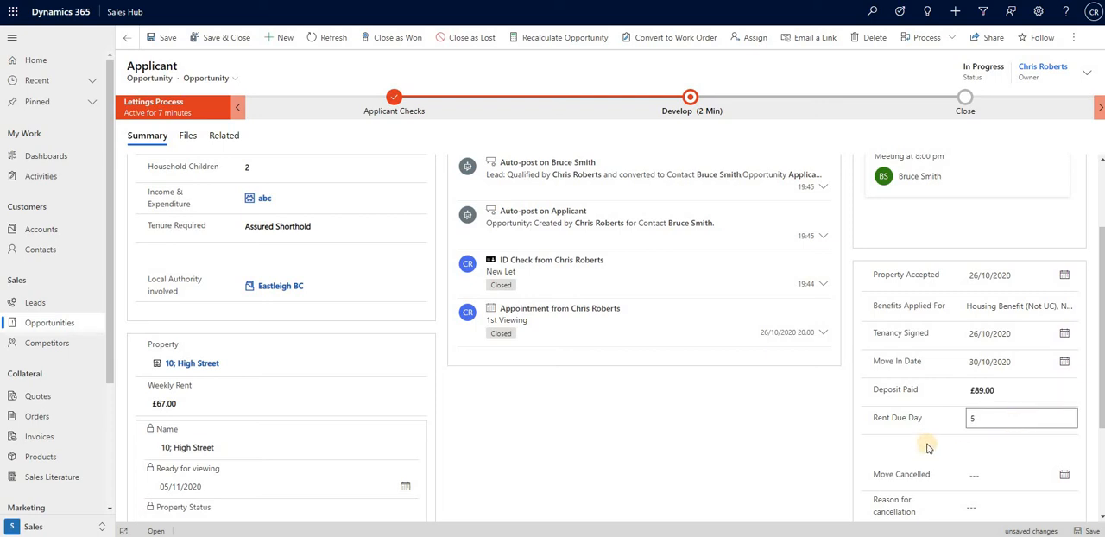
left_click(855, 453)
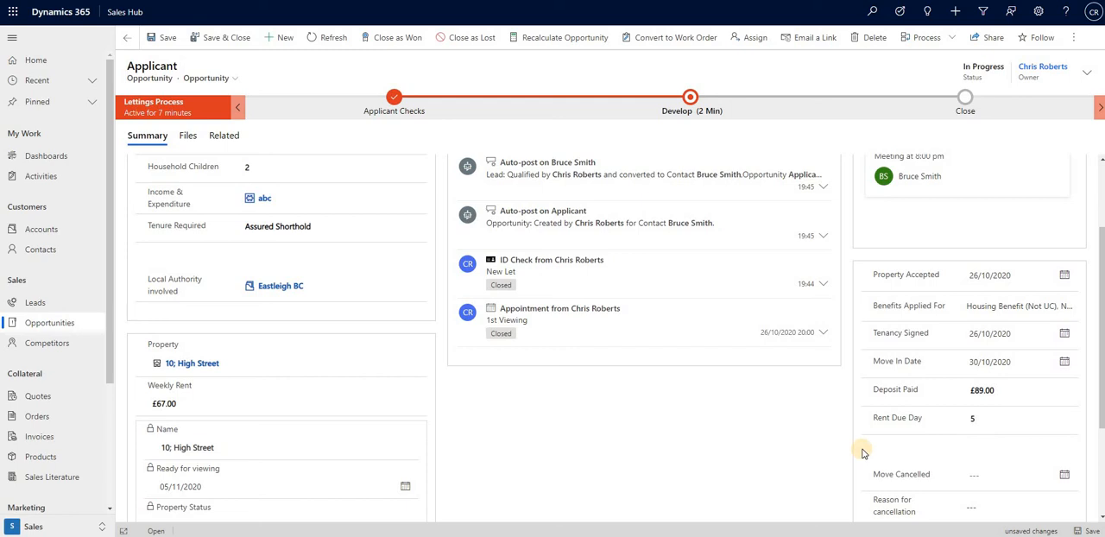
Examine the Move Cancelled field and the options offered under Reason for cancellation.
scroll(863, 453, "down", 2)
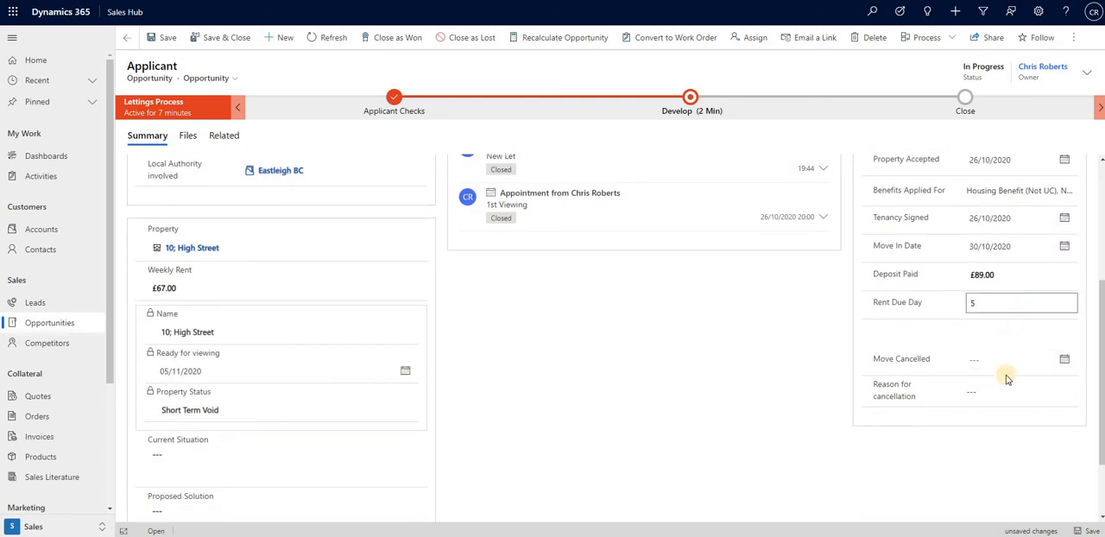
left_click(1005, 362)
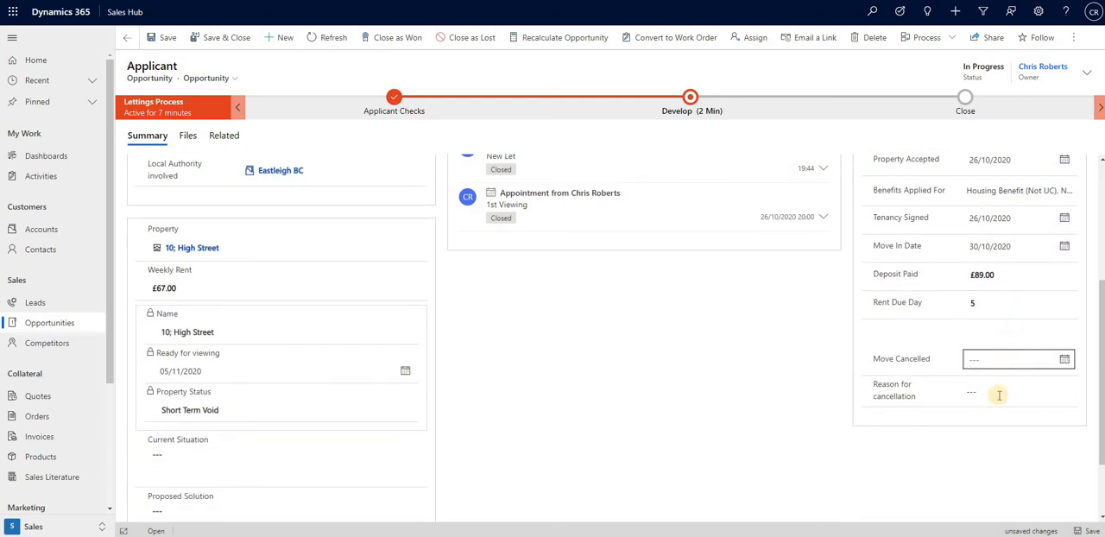
left_click(1006, 391)
left_click(1068, 393)
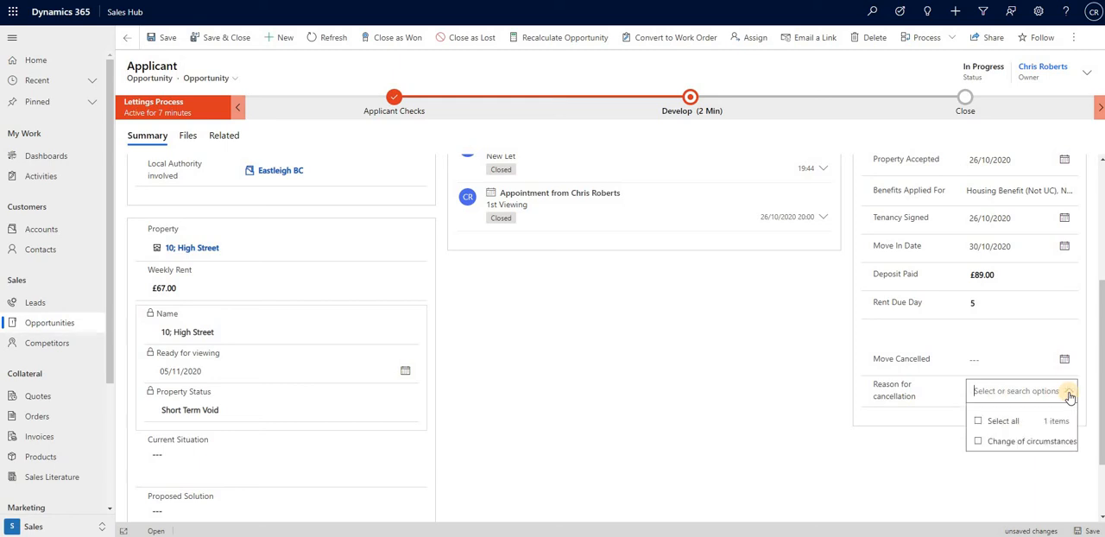
left_click(812, 412)
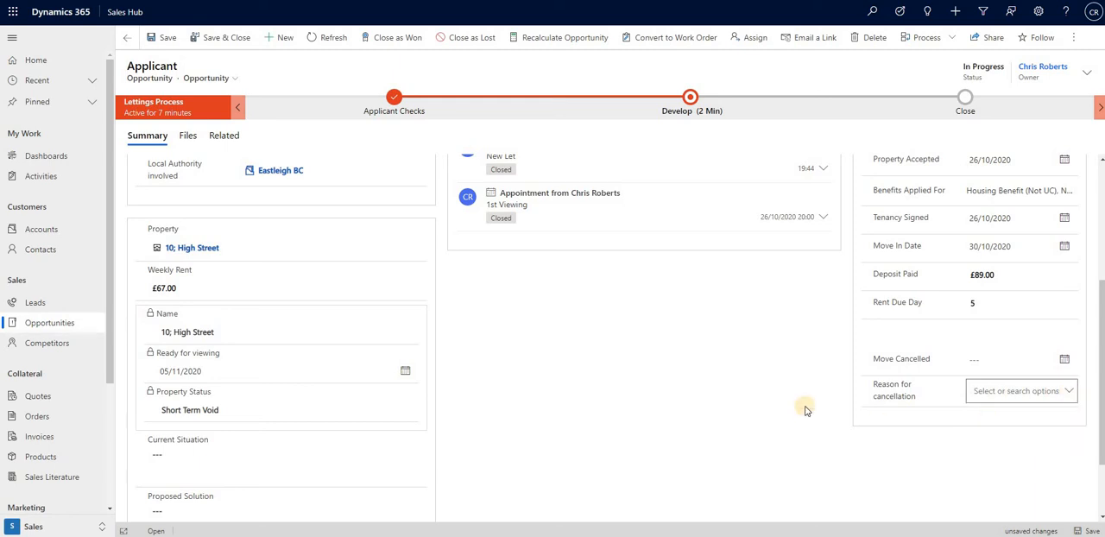
Save the opportunity and close it as won with status reason Moved In, actual revenue £0.00 and close date 26/10/2020.
scroll(806, 411, "up", 5)
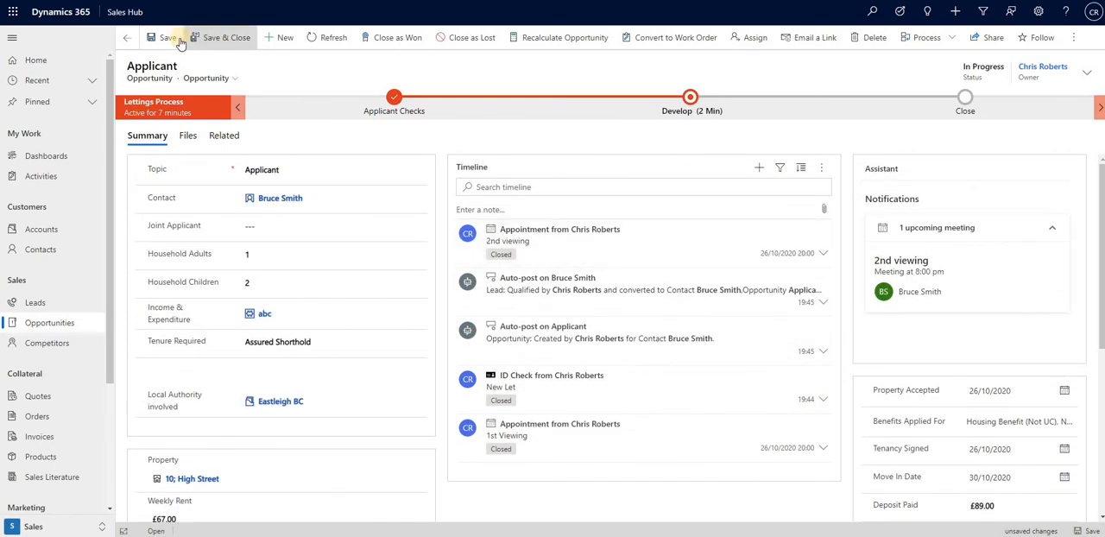
left_click(165, 42)
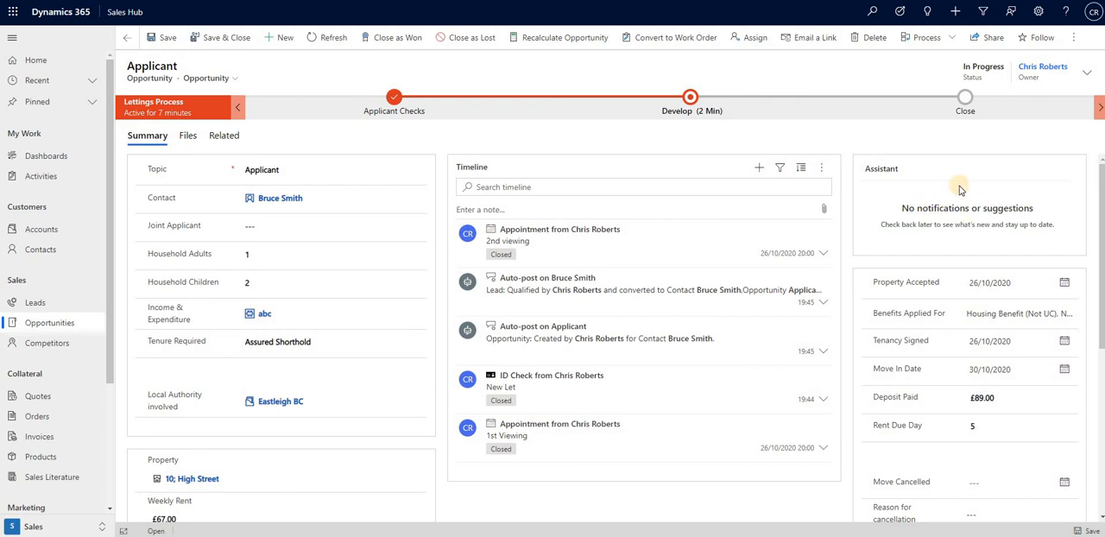
left_click(406, 41)
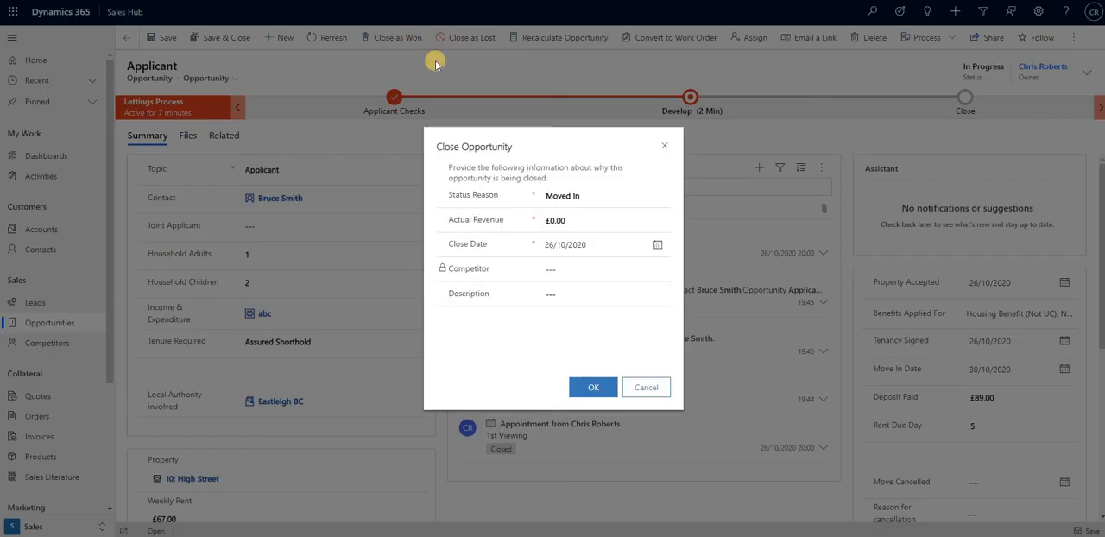
left_click(608, 396)
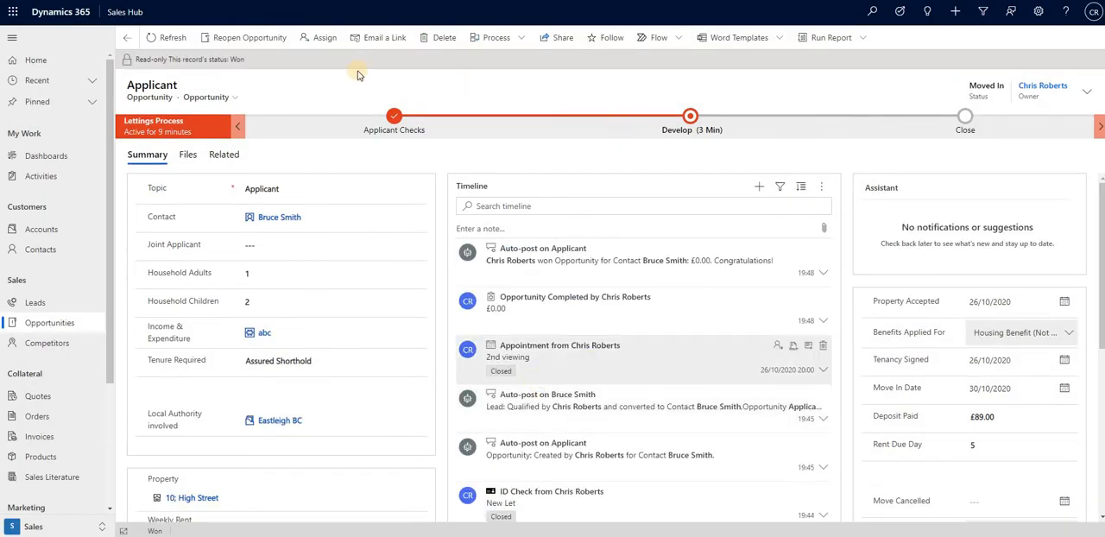
Open the applicant's contact record from the opportunity and review its address details, timeline activities, tenancies and lets.
left_click(278, 219)
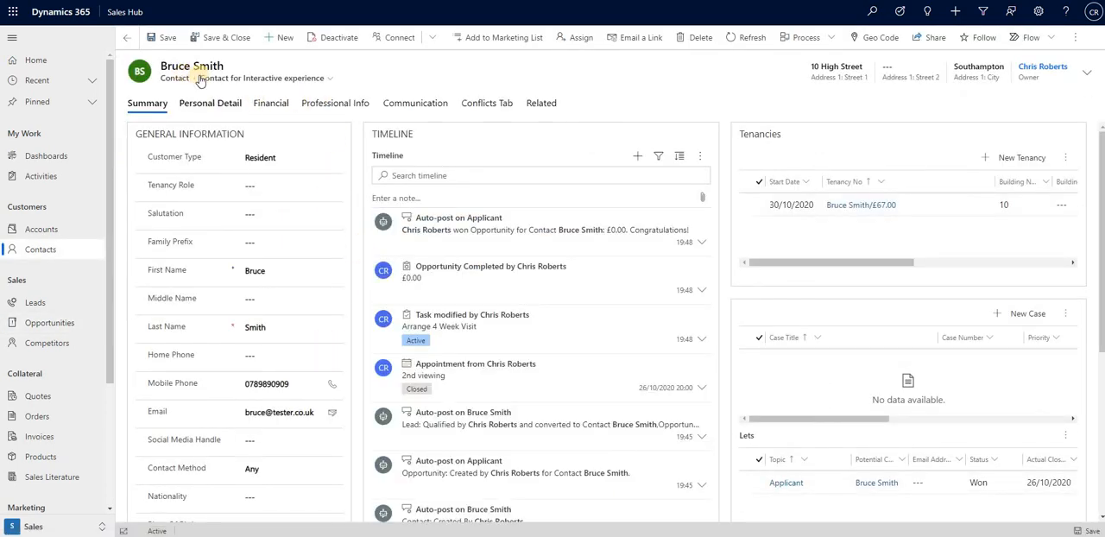
scroll(275, 242, "down", 1)
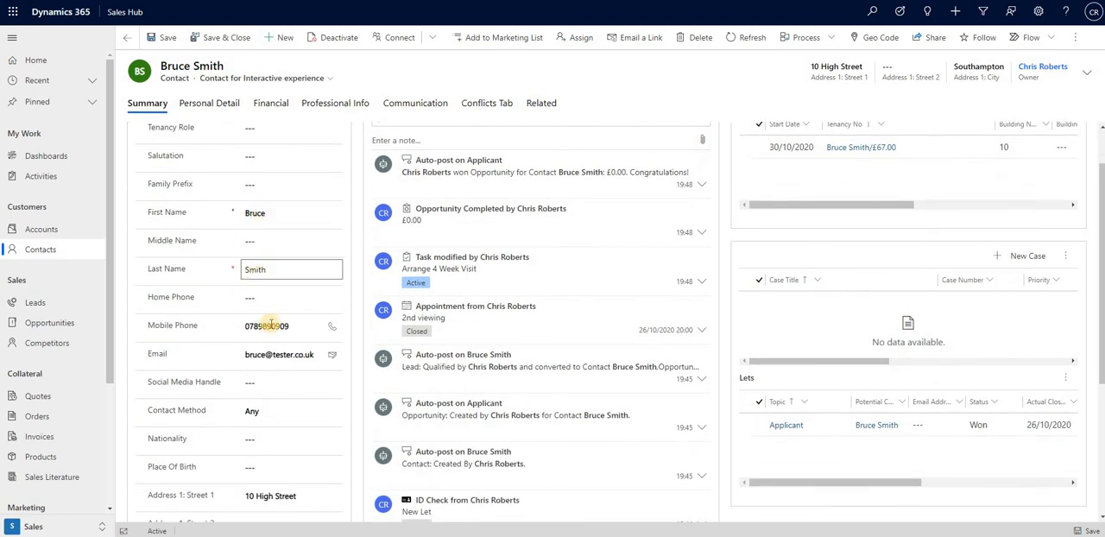
scroll(272, 337, "down", 4)
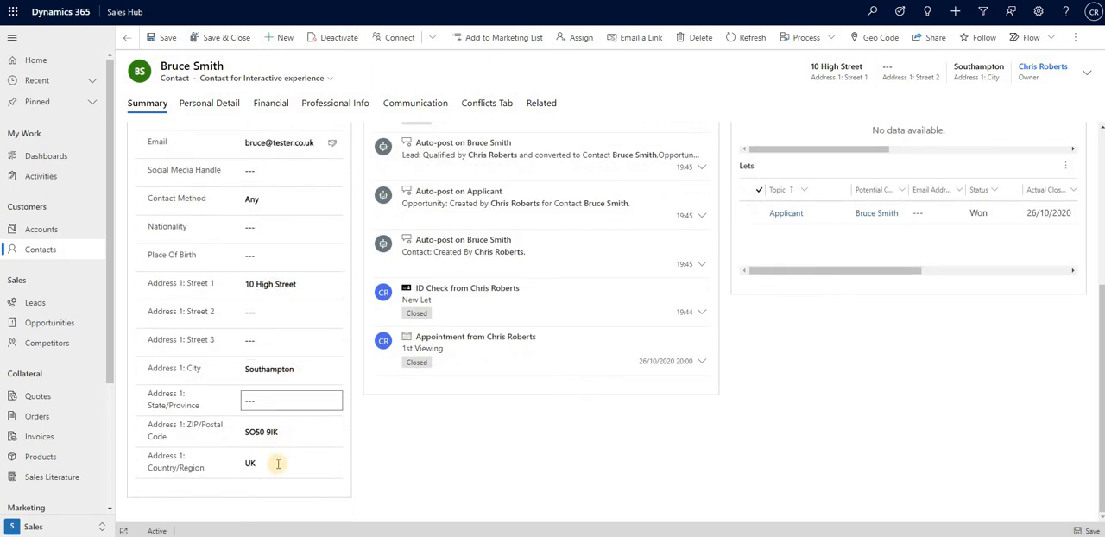
scroll(358, 403, "up", 3)
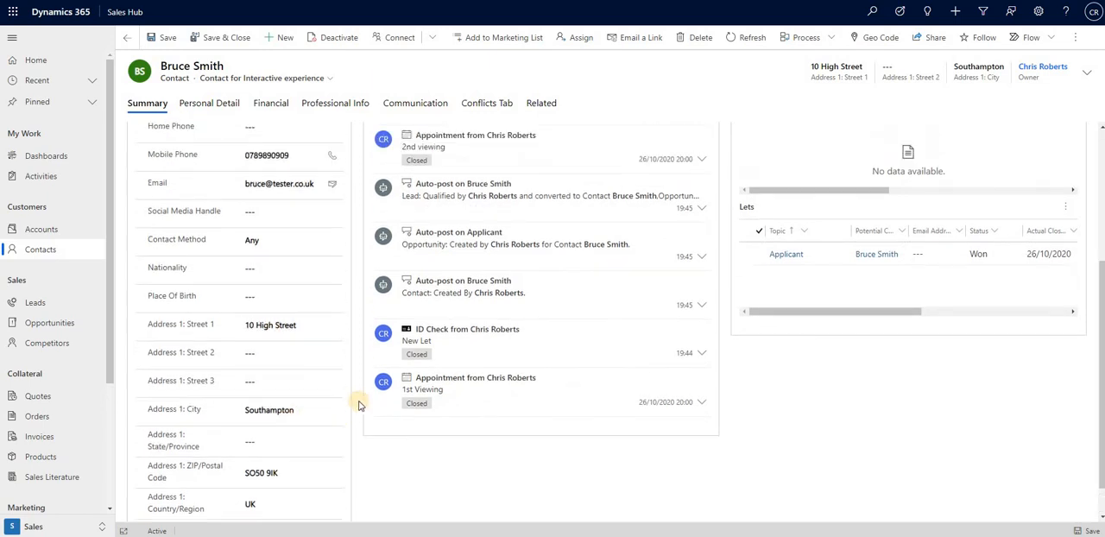
scroll(358, 404, "up", 2)
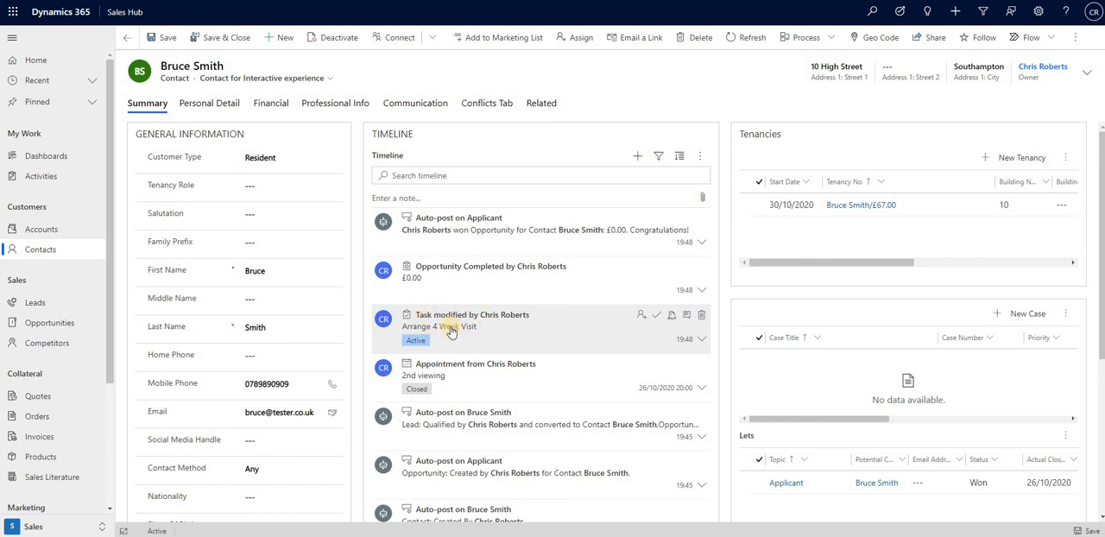
scroll(450, 268, "down", 1)
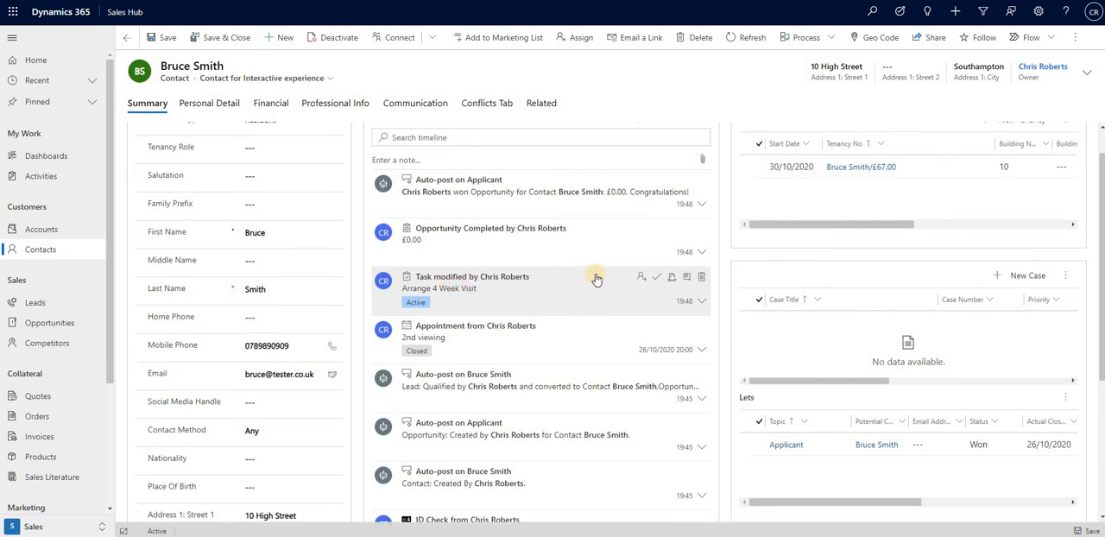
Open the contact's tenancy starting 30/10/2020, review its tenancy number, type and property, then save and close the record.
scroll(666, 279, "up", 1)
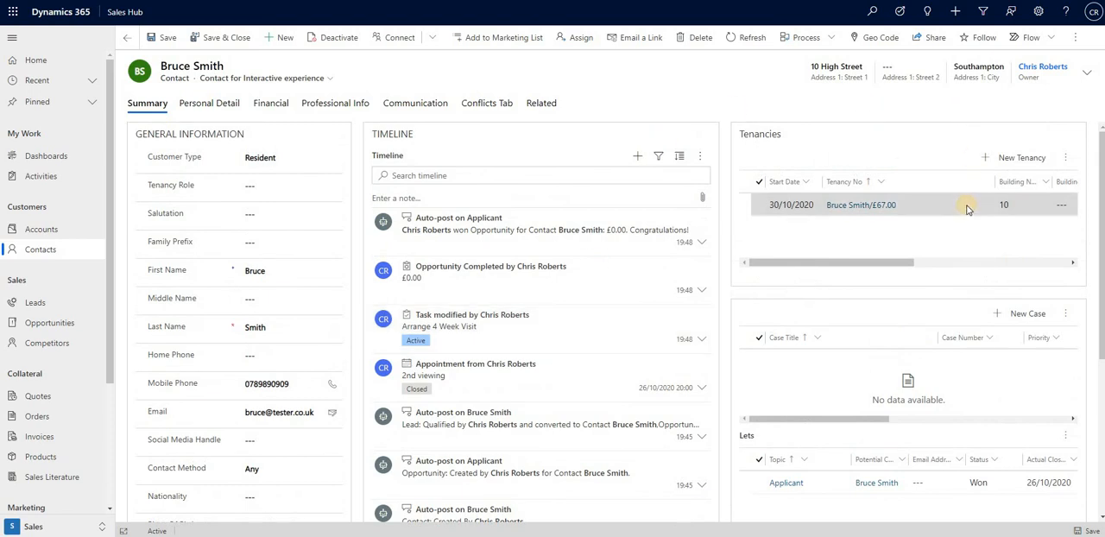
double_click(967, 210)
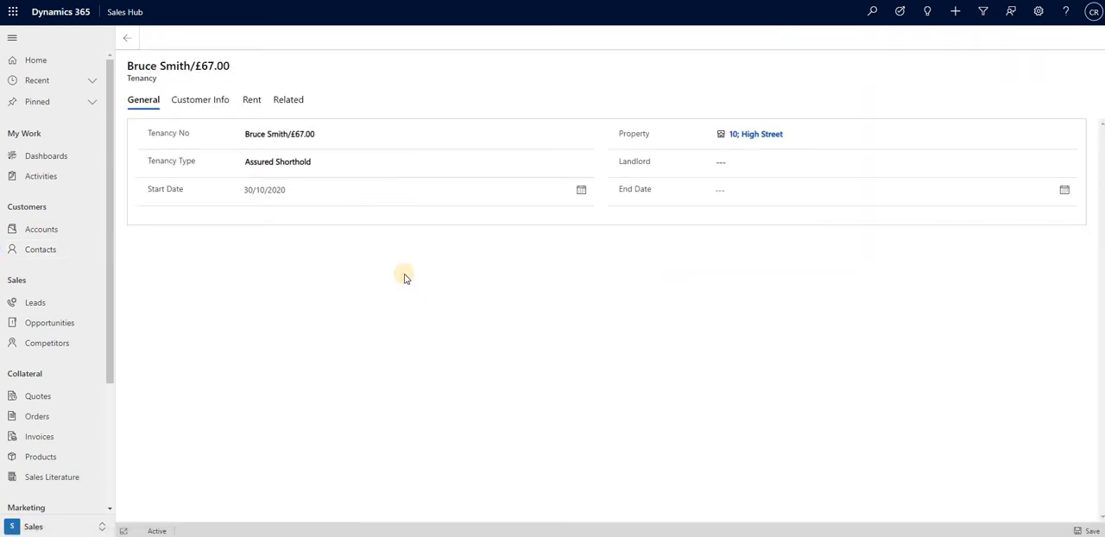
left_click_drag(344, 138, 227, 139)
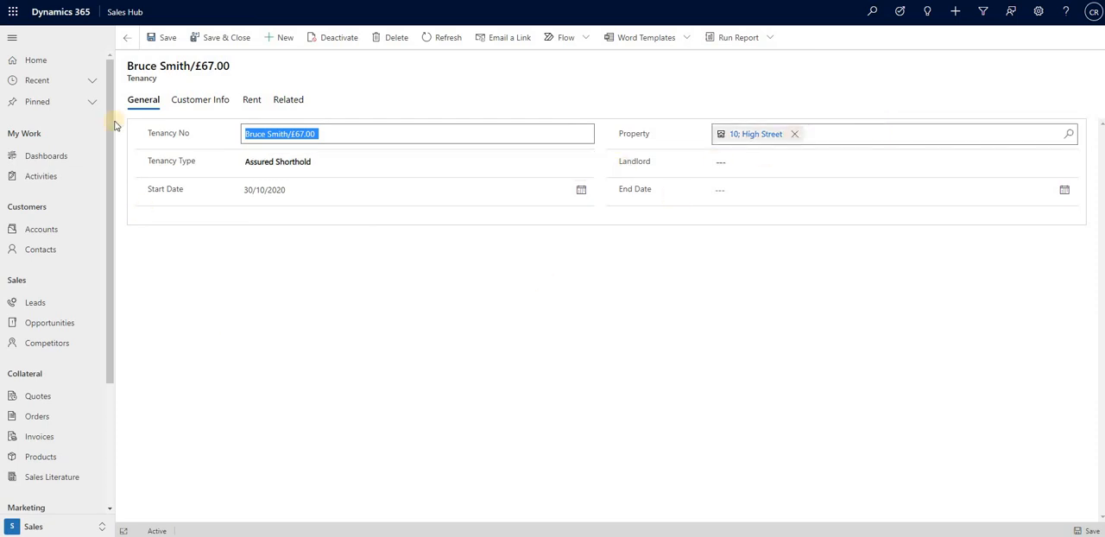
left_click(229, 37)
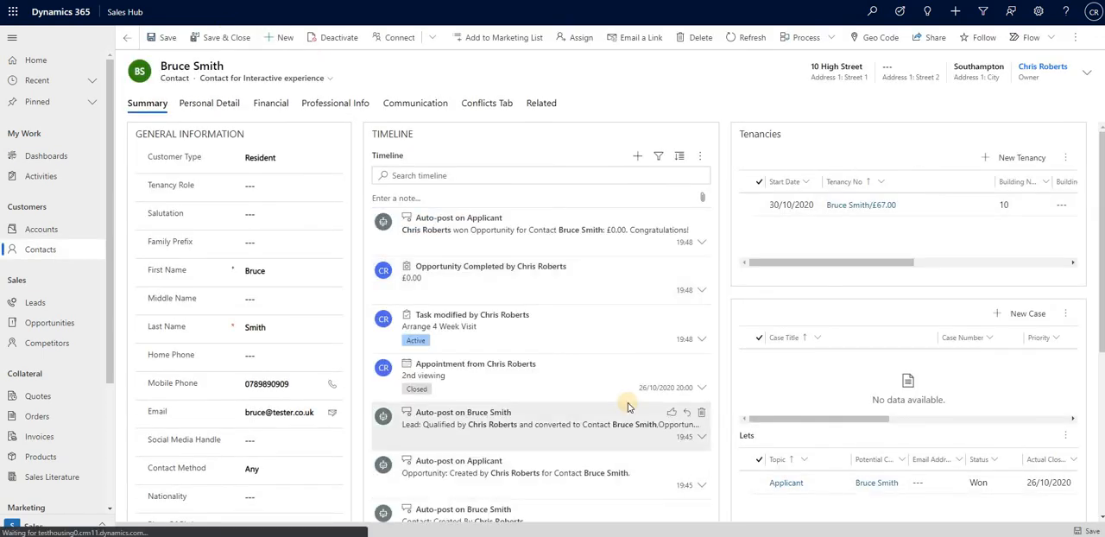
Review the contact's timeline history, cases and lets on the summary.
scroll(812, 396, "down", 3)
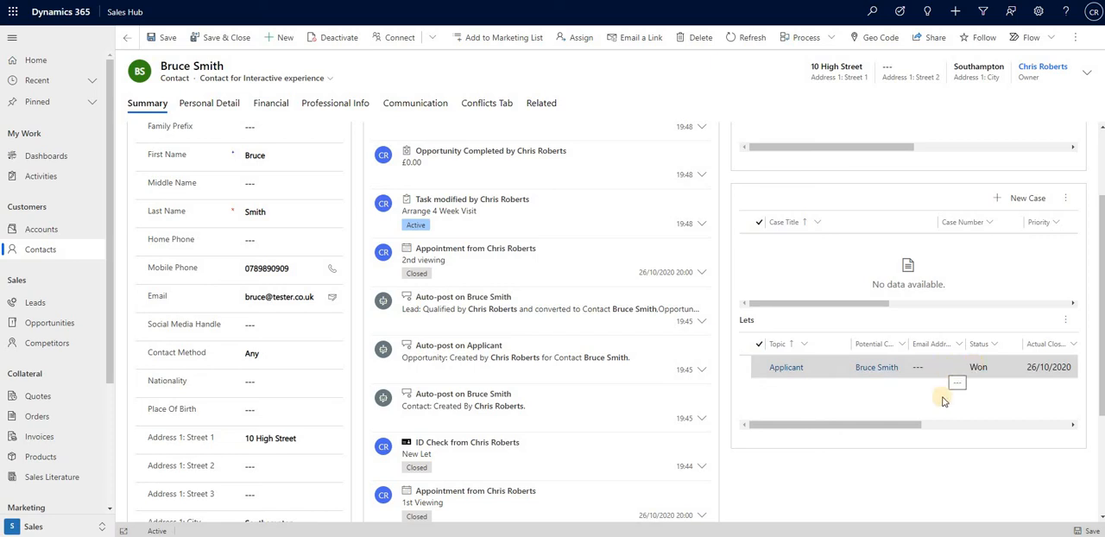
scroll(731, 481, "up", 1)
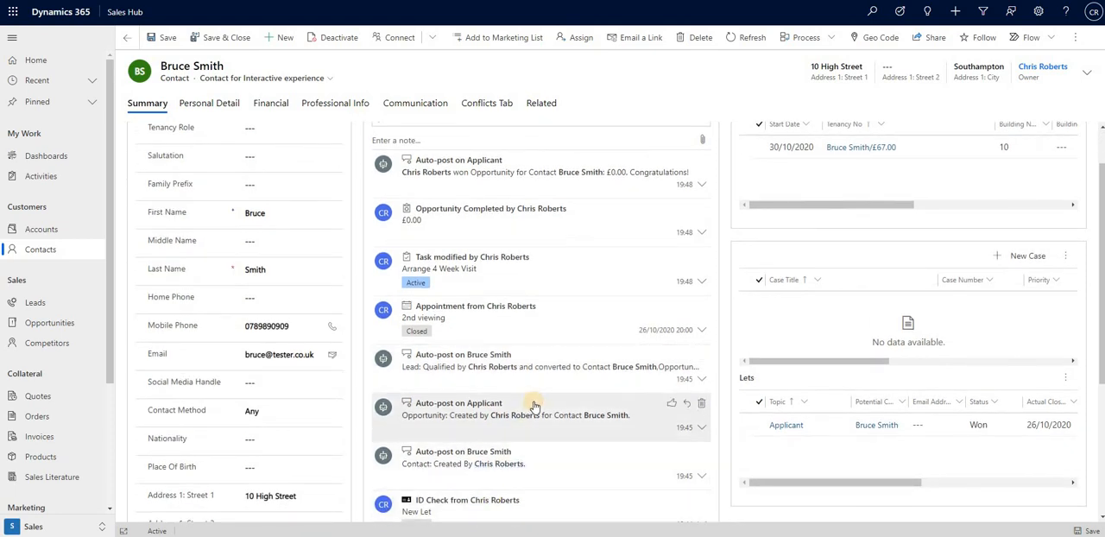
scroll(534, 405, "down", 1)
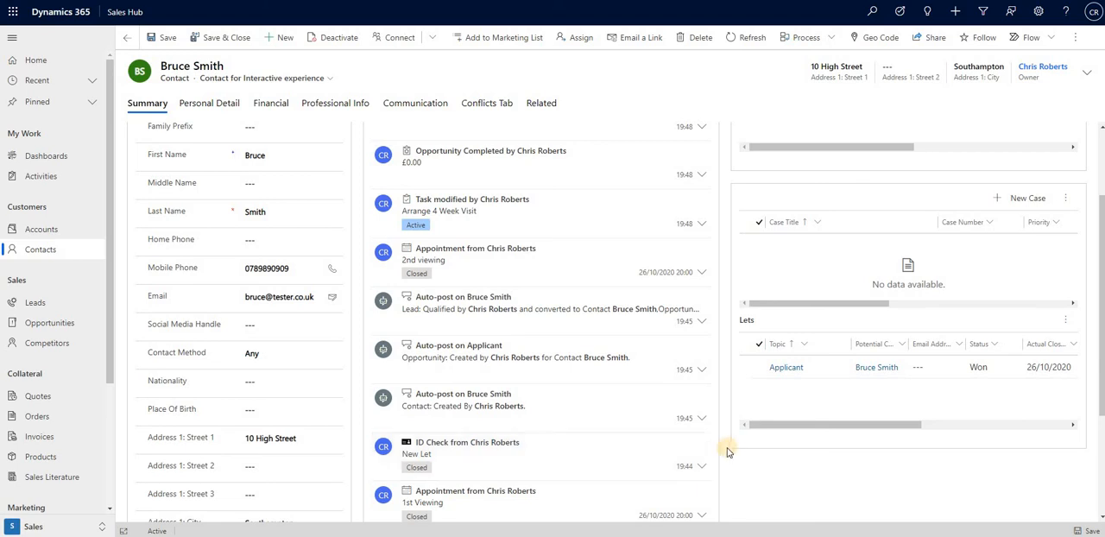
scroll(728, 452, "down", 1)
scroll(752, 409, "up", 3)
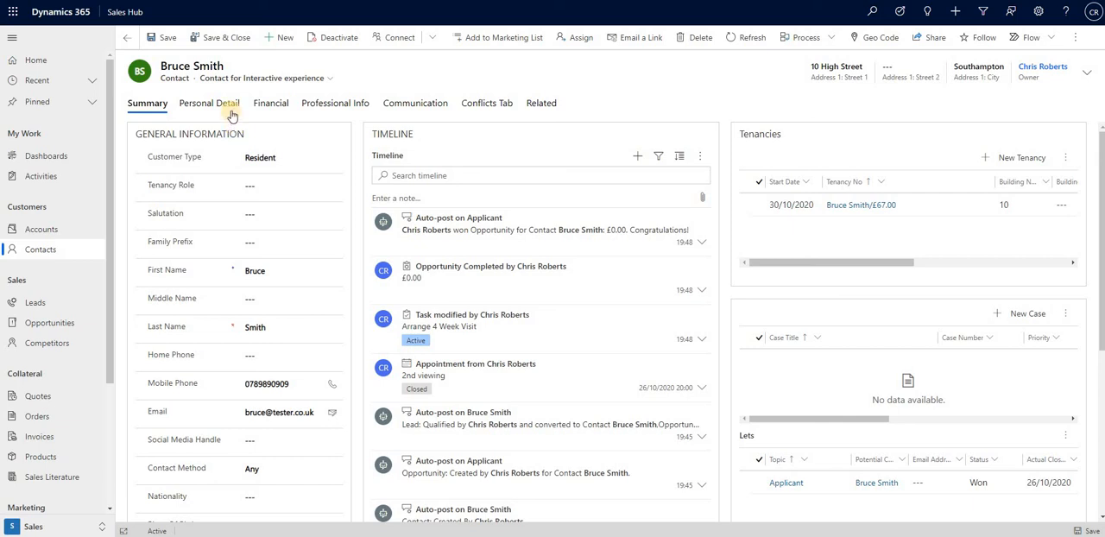
Review the contact's professional, financial and personal details, then return to the summary.
left_click(324, 106)
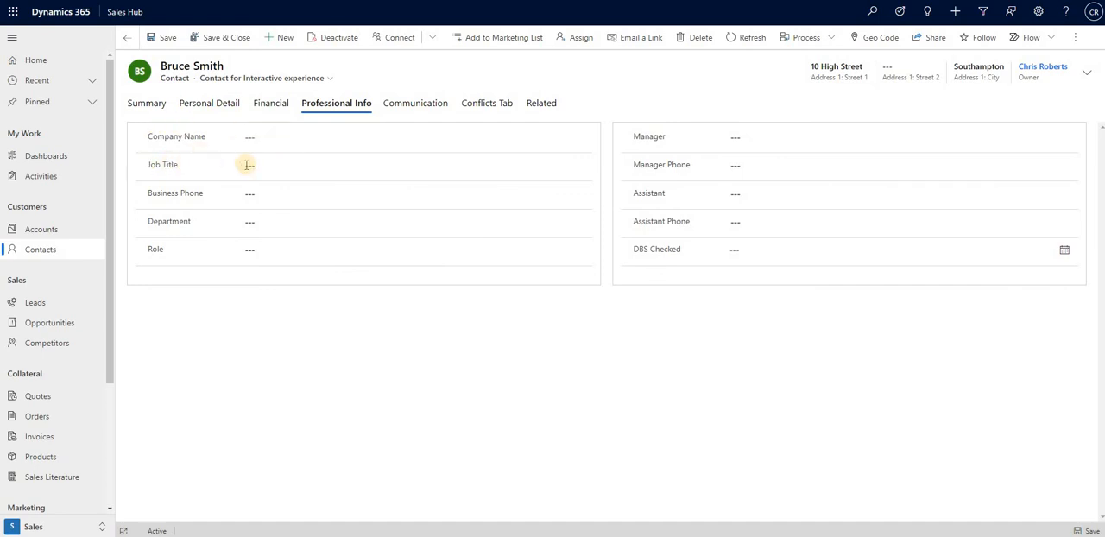
left_click(273, 104)
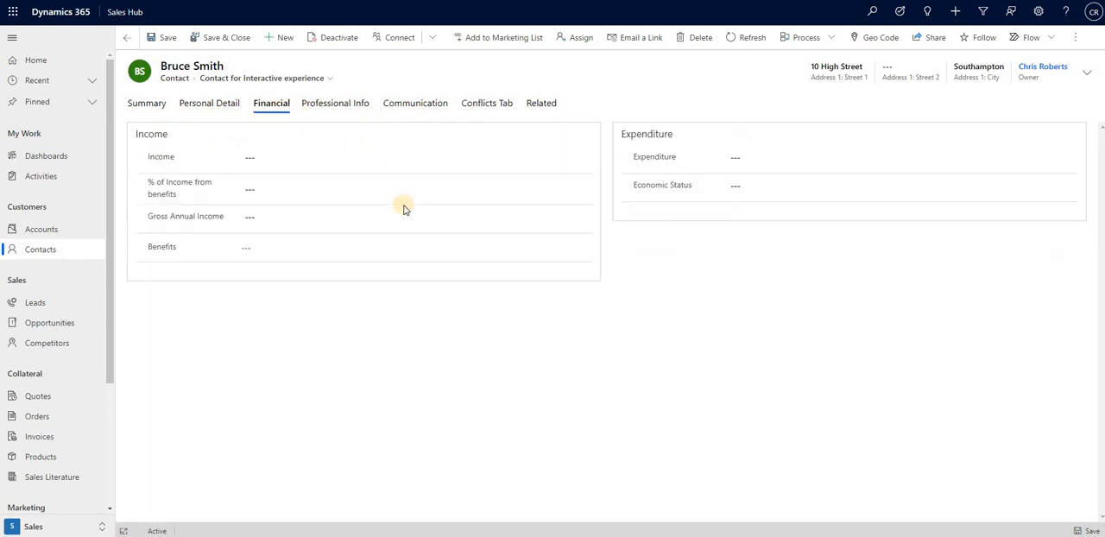
left_click(227, 104)
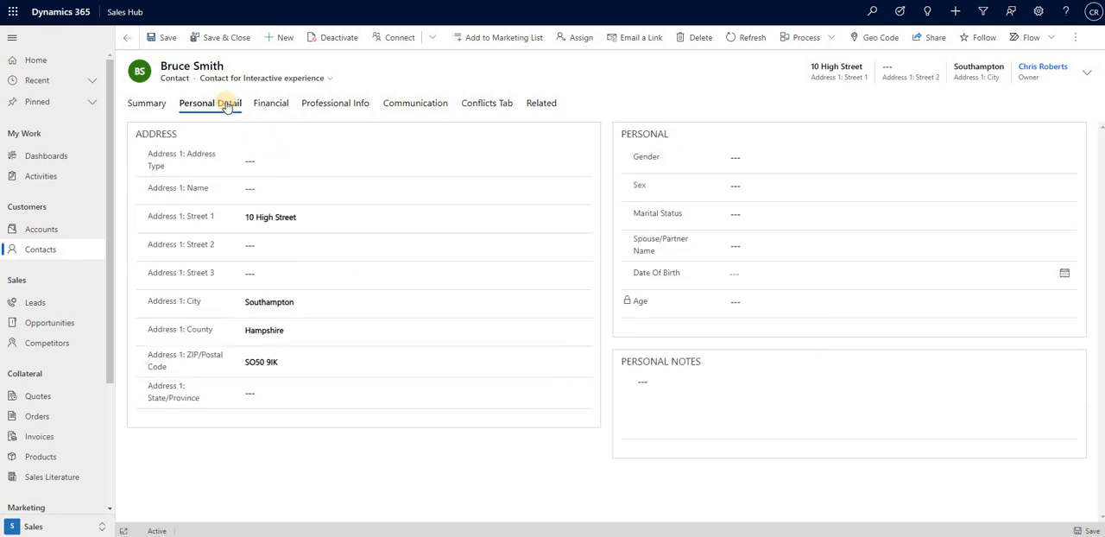
left_click(145, 105)
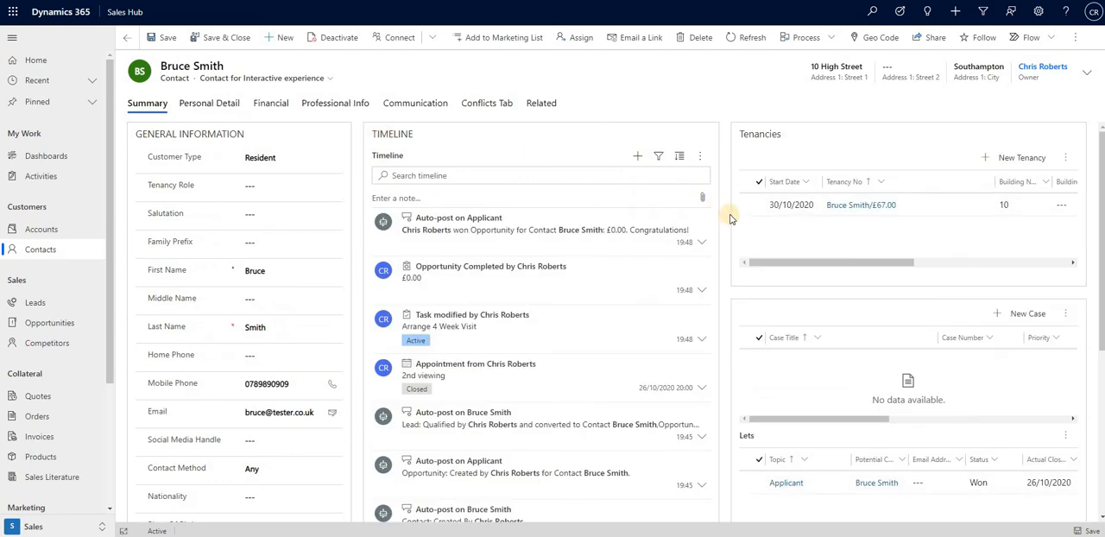